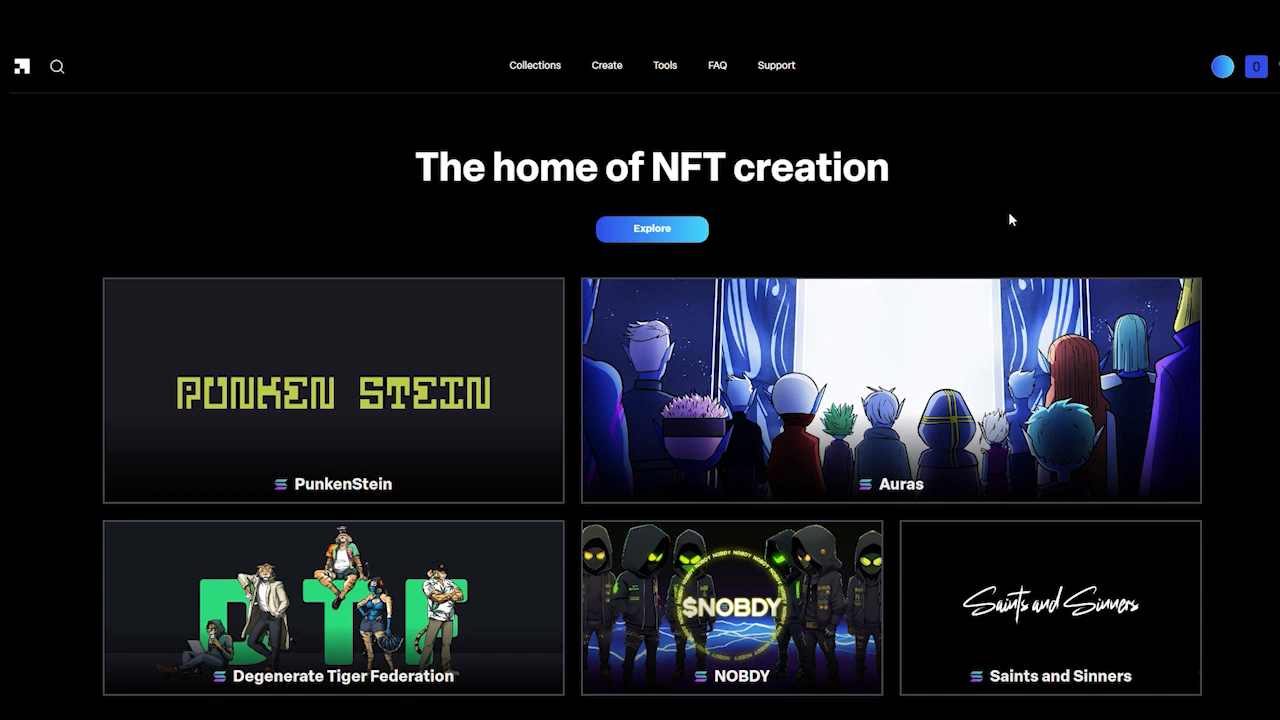
# Step: Open the collection generator for creating a randomly generated NFT collection and start fresh instead of resuming
pyautogui.click(608, 68)
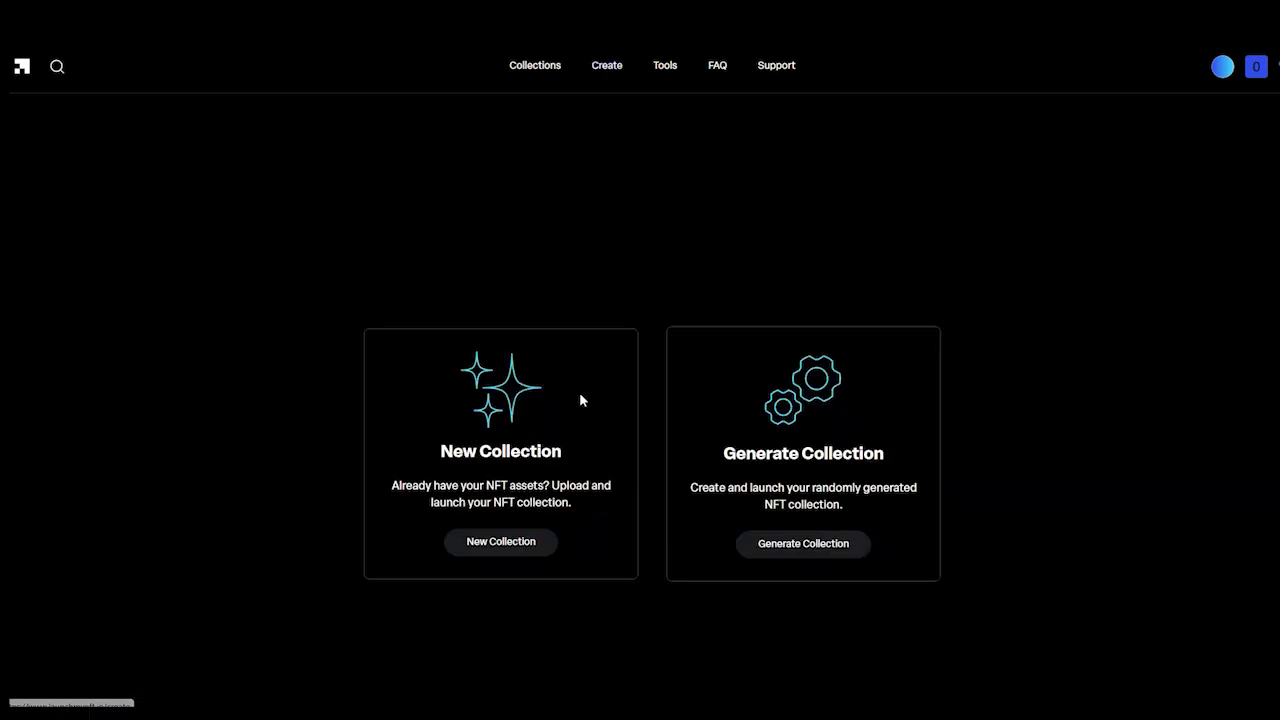
pyautogui.click(806, 545)
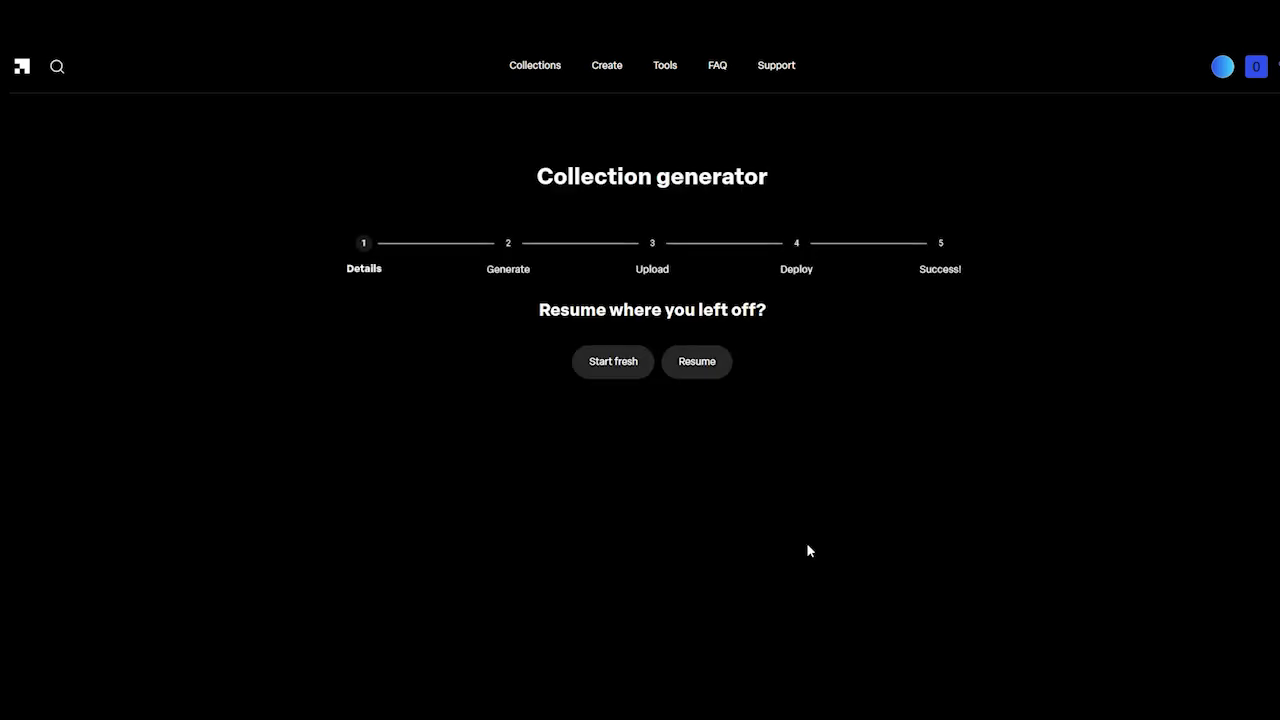
pyautogui.click(611, 372)
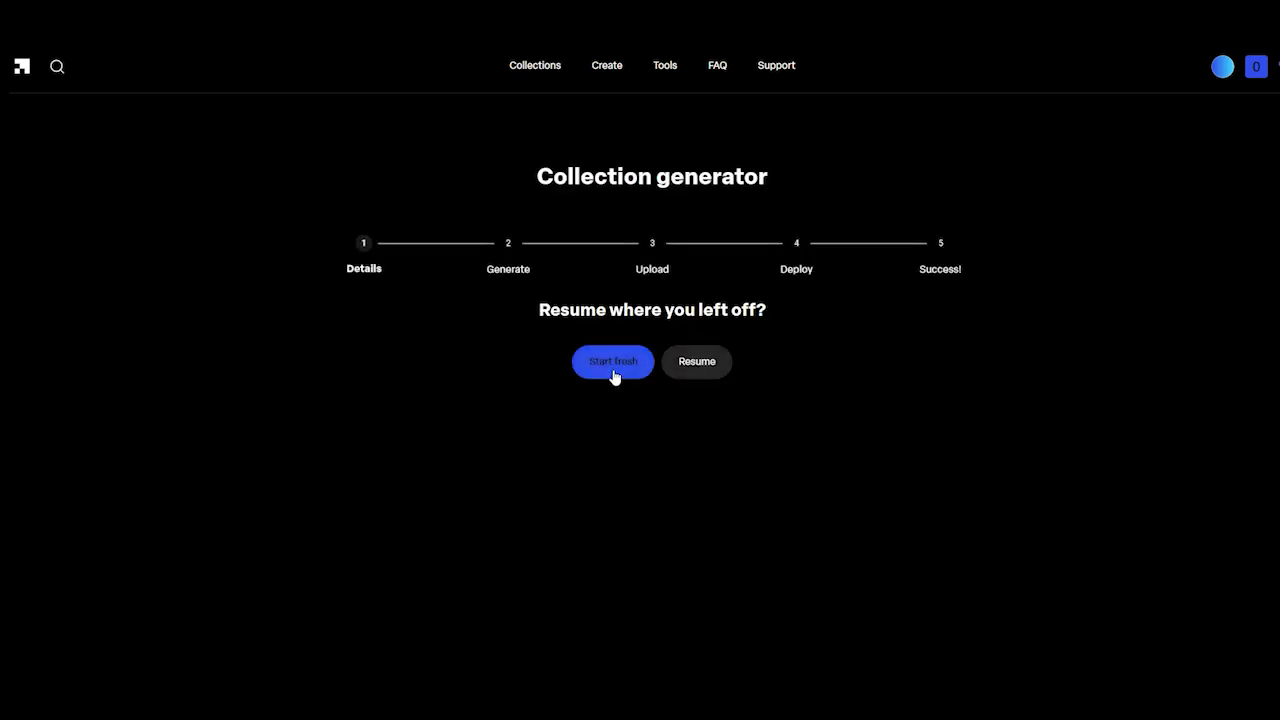
# Step: Fill in the contract name as "demo", and the collection name and symbol as "Demo"
pyautogui.click(406, 452)
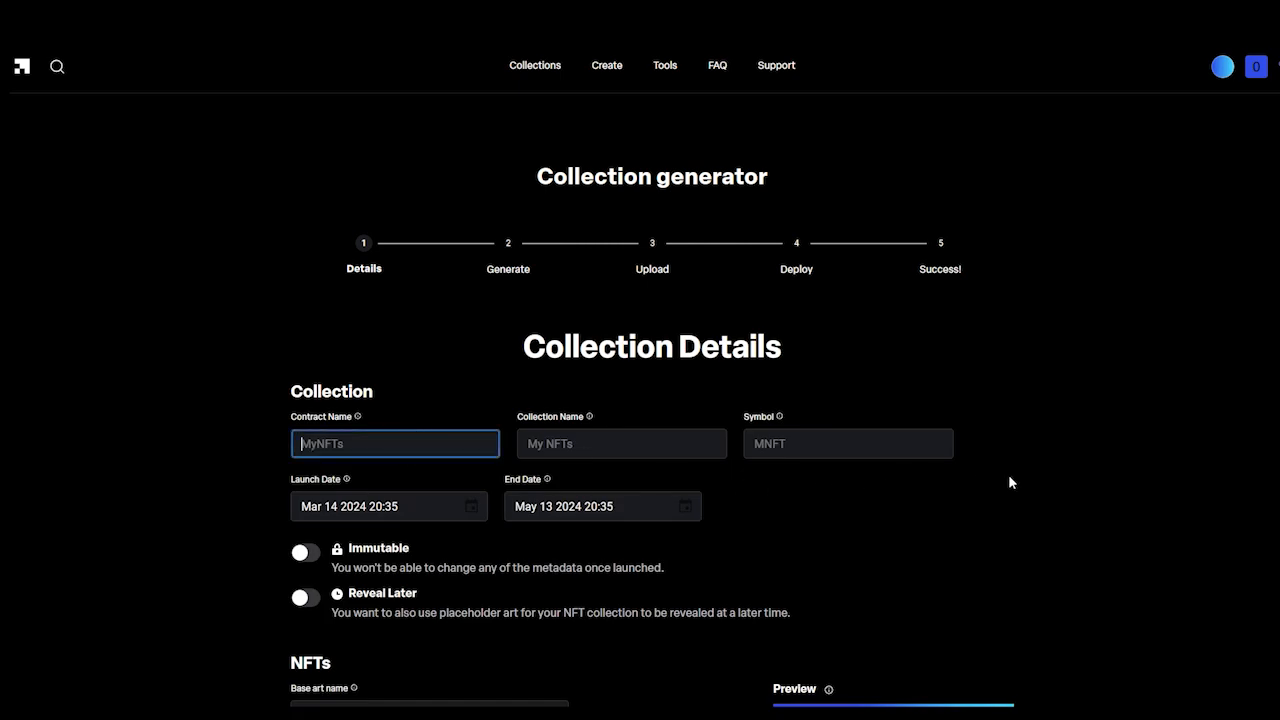
pyautogui.scroll(-1, 1012, 478)
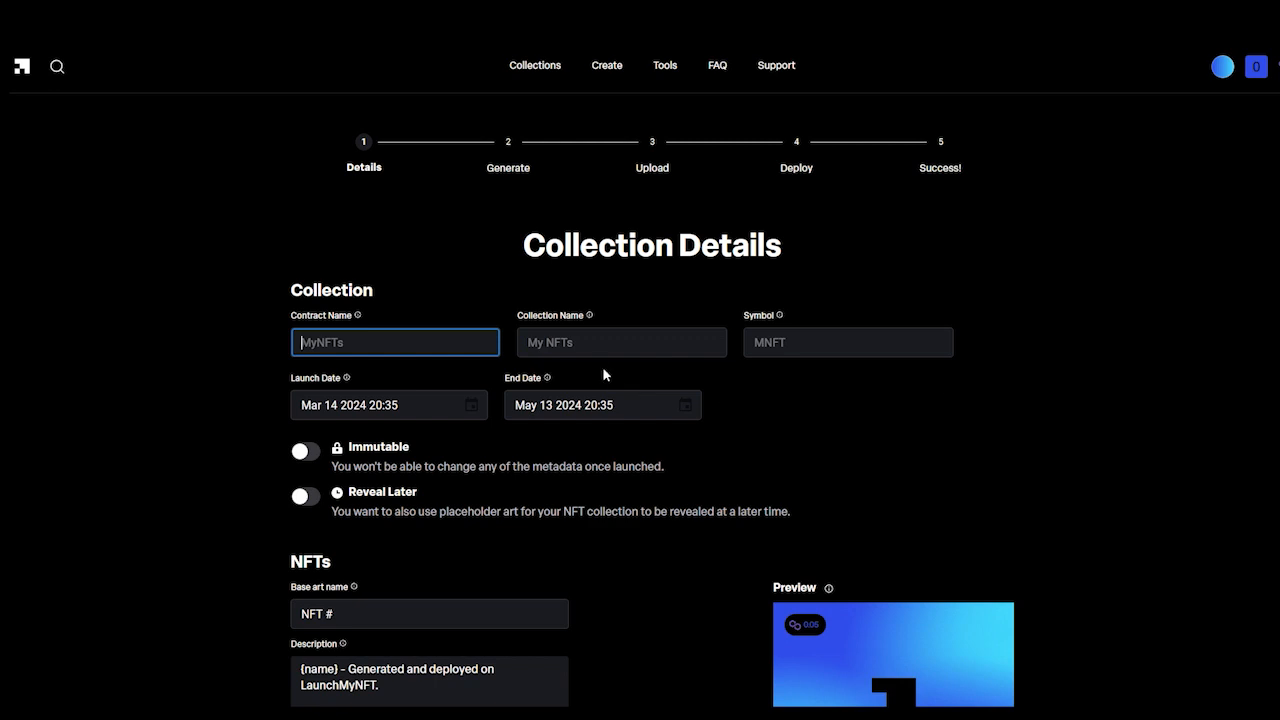
pyautogui.click(588, 344)
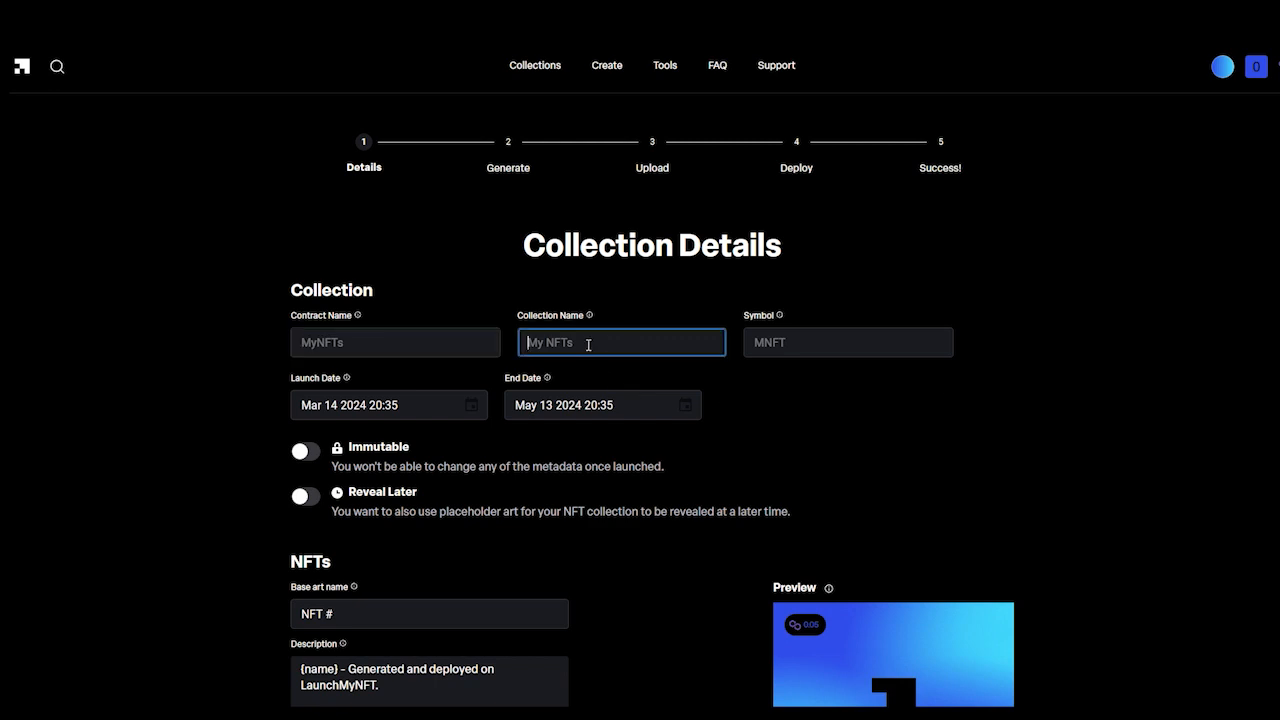
pyautogui.click(435, 340)
pyautogui.write('demo')
pyautogui.click(603, 343)
pyautogui.write('Demo')
pyautogui.click(813, 345)
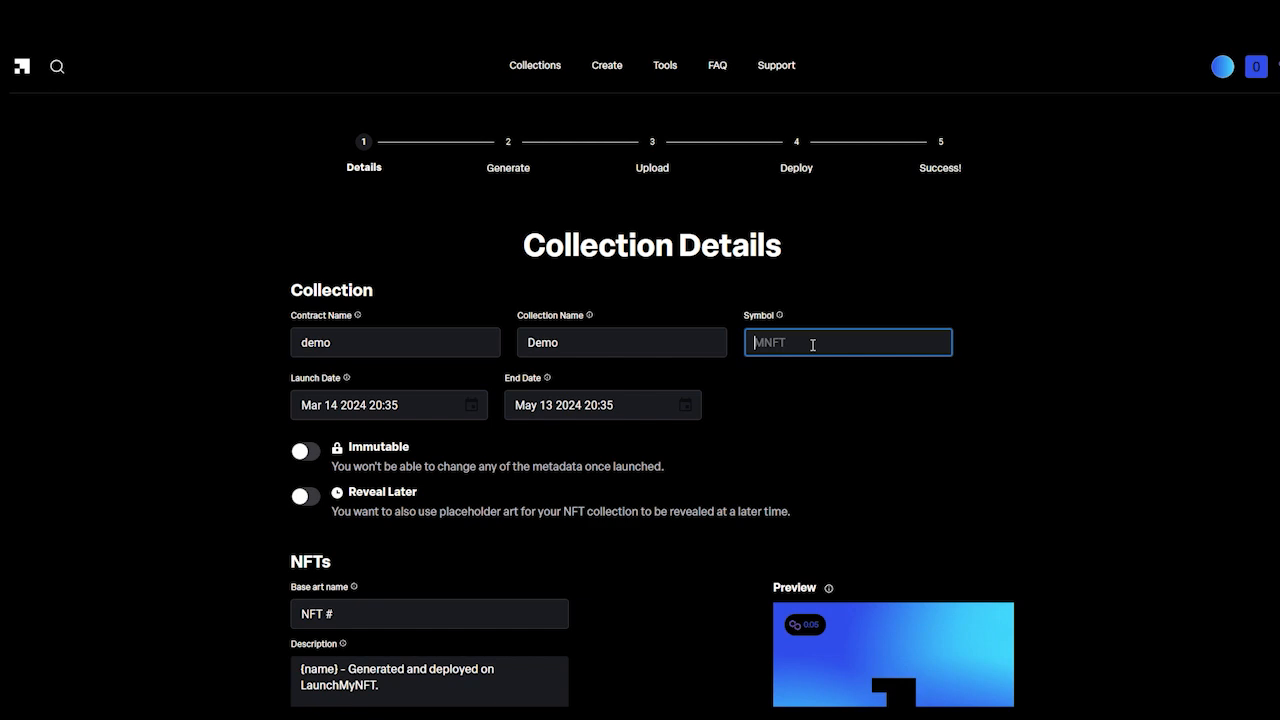
pyautogui.write('Demo')
pyautogui.click(513, 463)
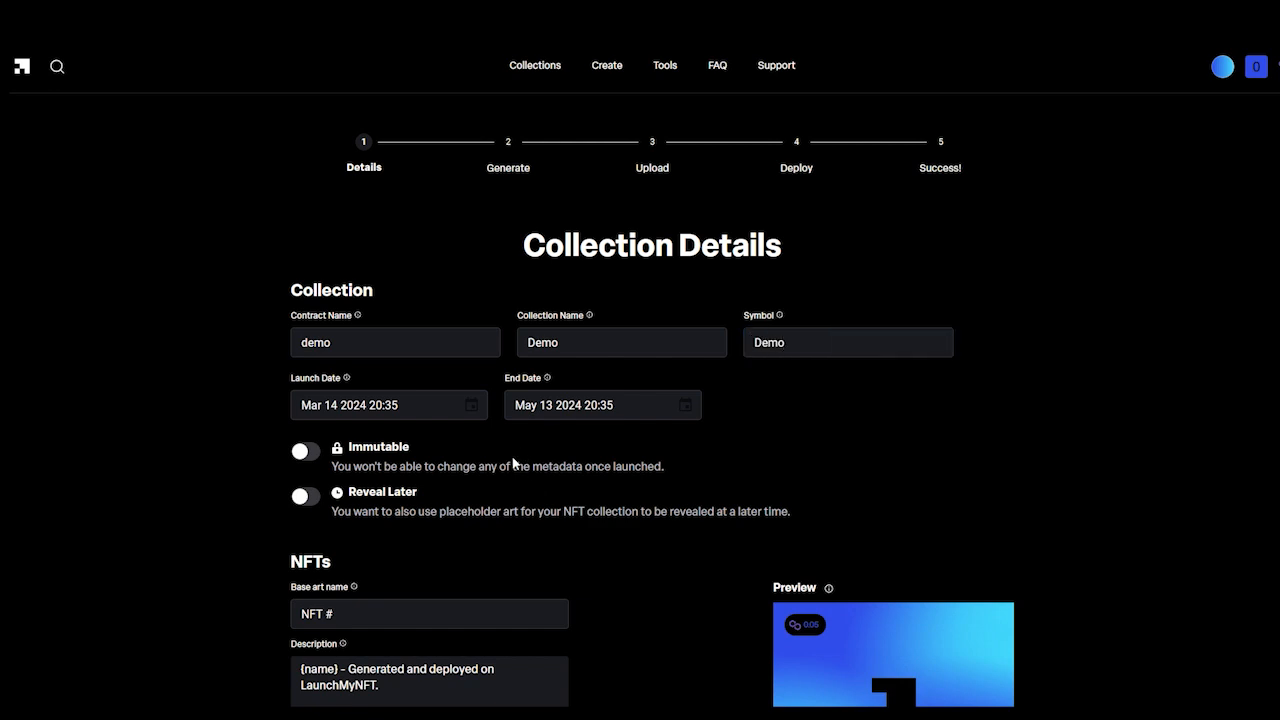
# Step: Set the collection's launch date to March 15, 2024
pyautogui.click(473, 419)
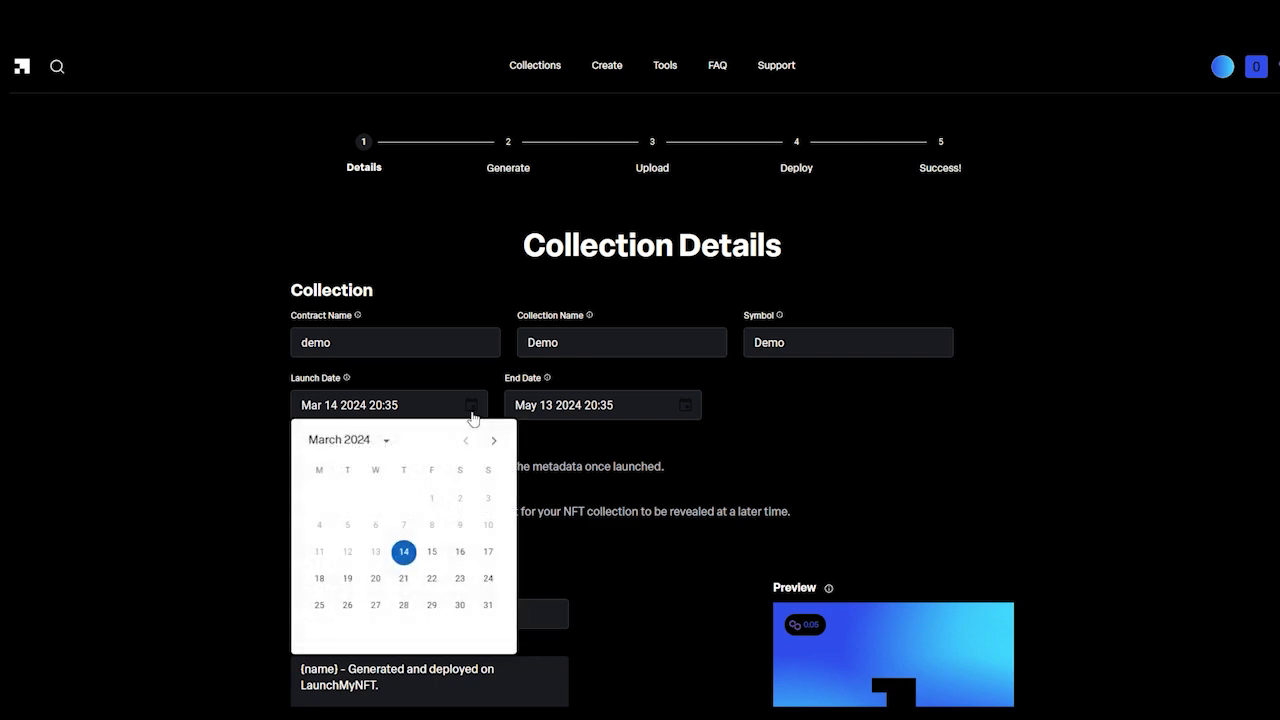
pyautogui.click(432, 554)
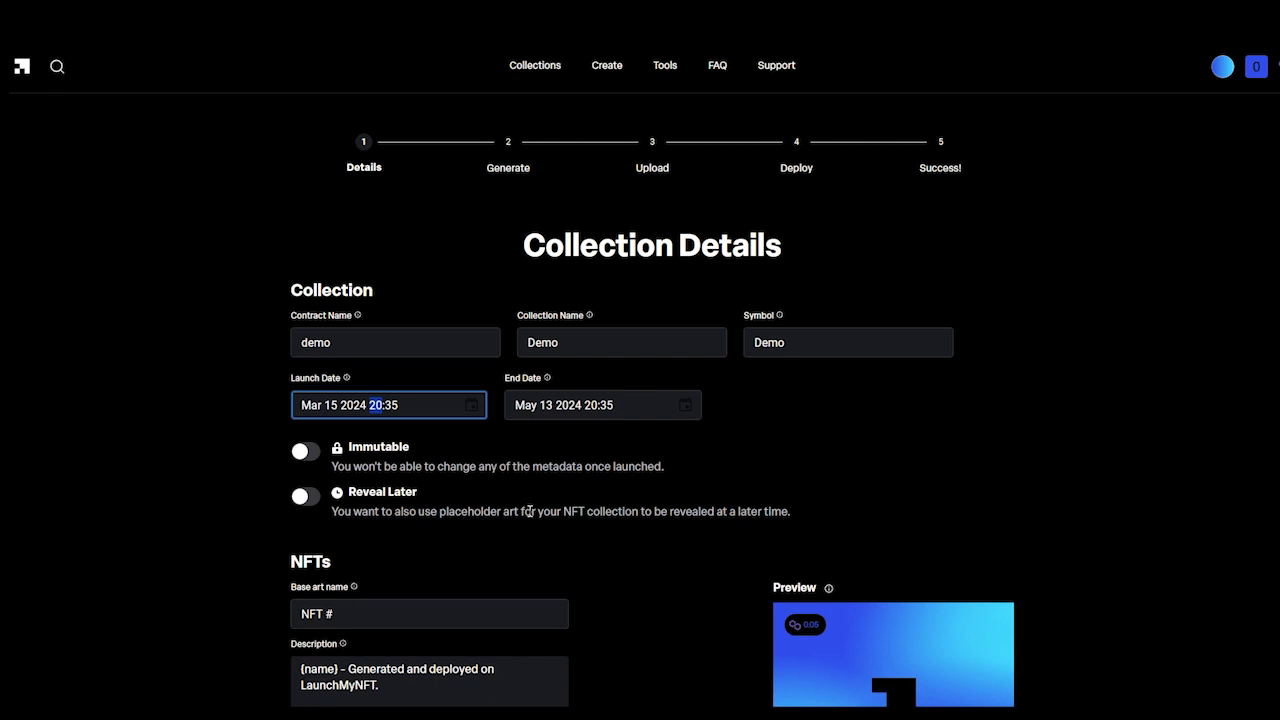
pyautogui.click(668, 411)
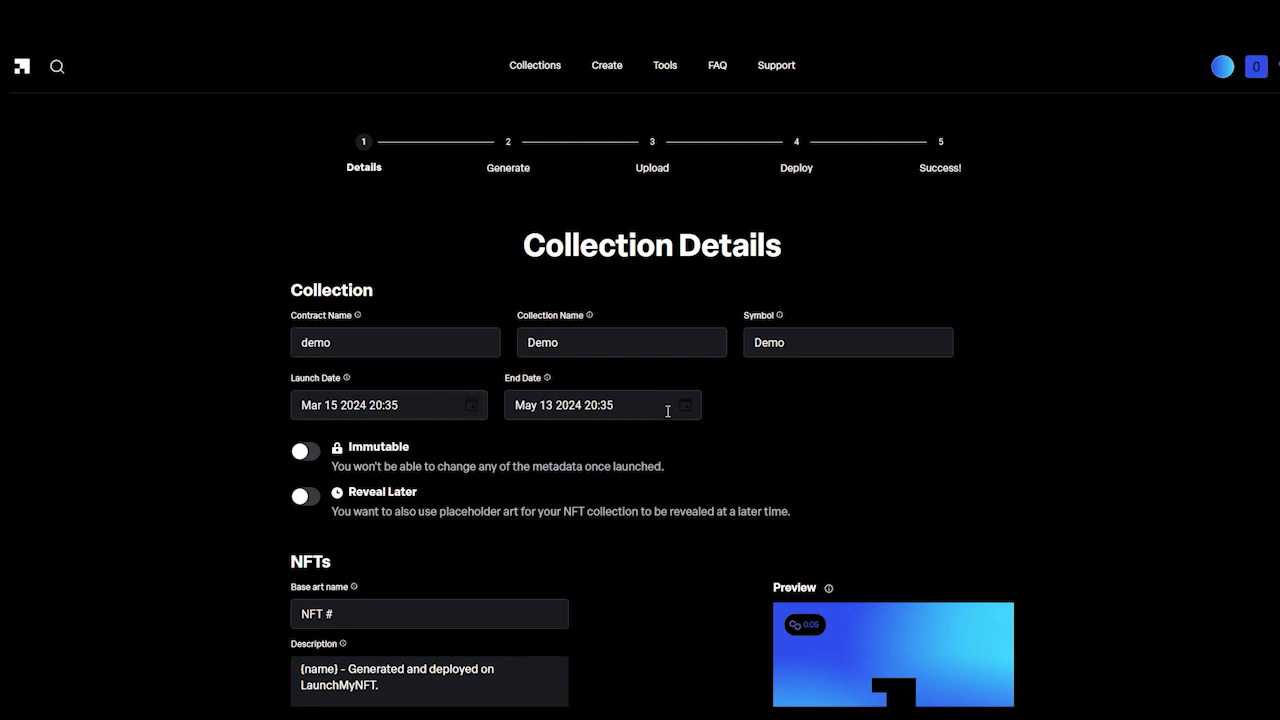
# Step: Look at the end date's calendar and close it without choosing another date
pyautogui.click(668, 411)
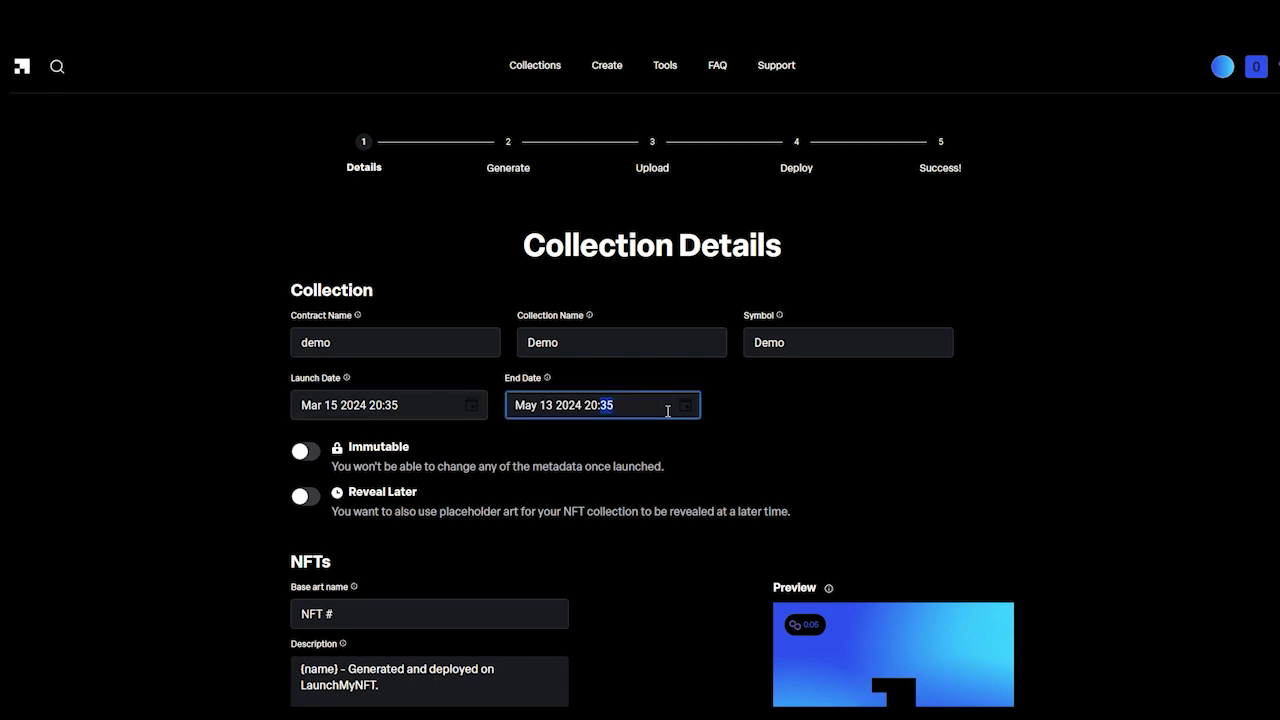
pyautogui.click(684, 406)
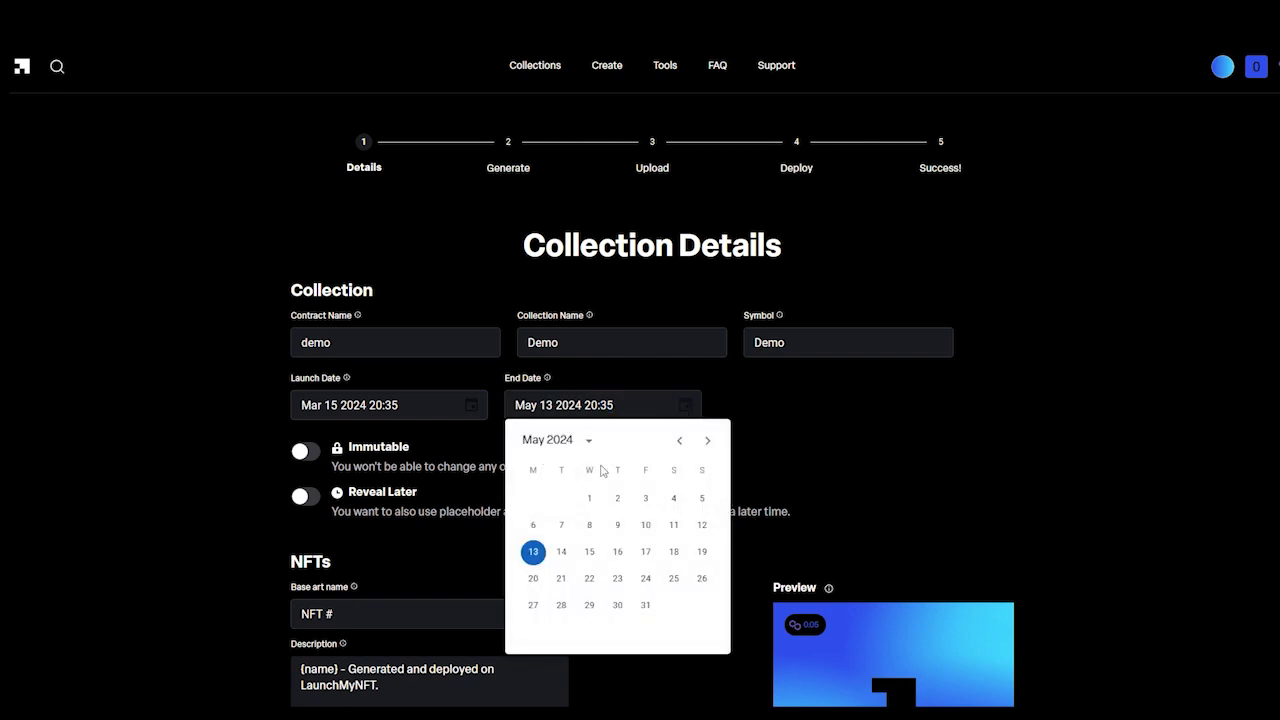
pyautogui.click(842, 452)
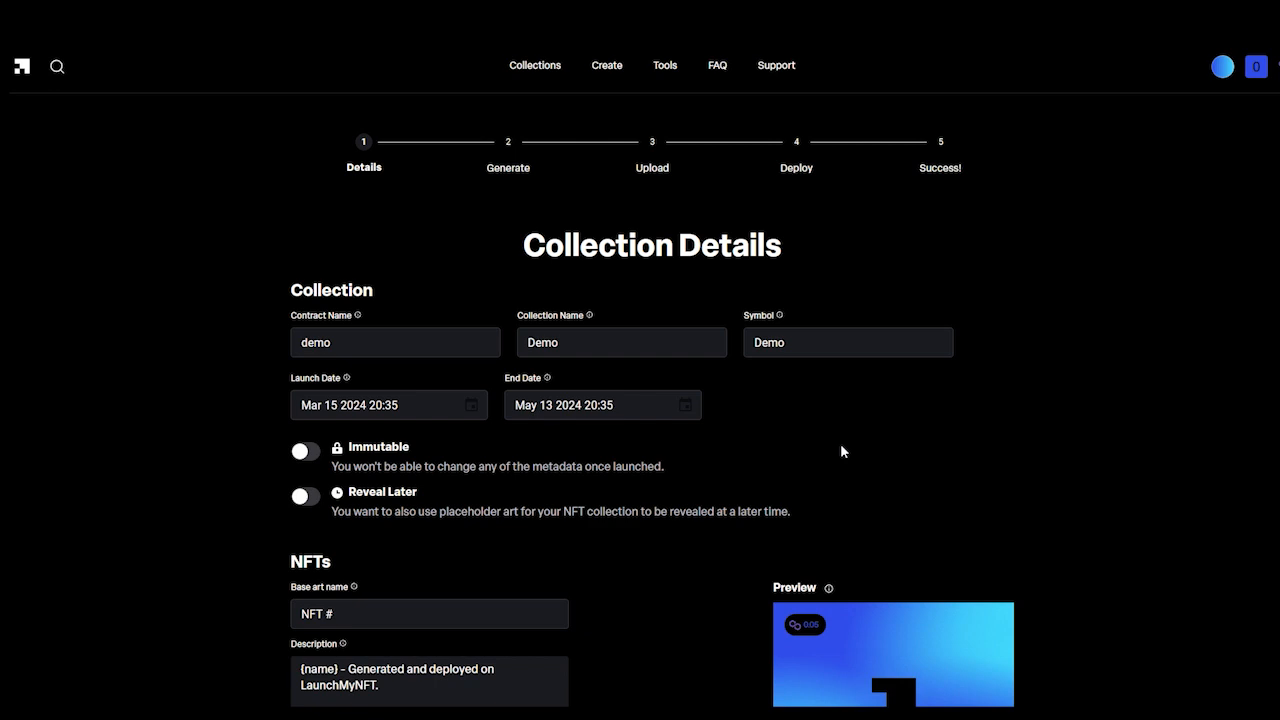
# Step: Try out the Immutable and Reveal Later options, leaving both switched off
pyautogui.scroll(-1, 840, 443)
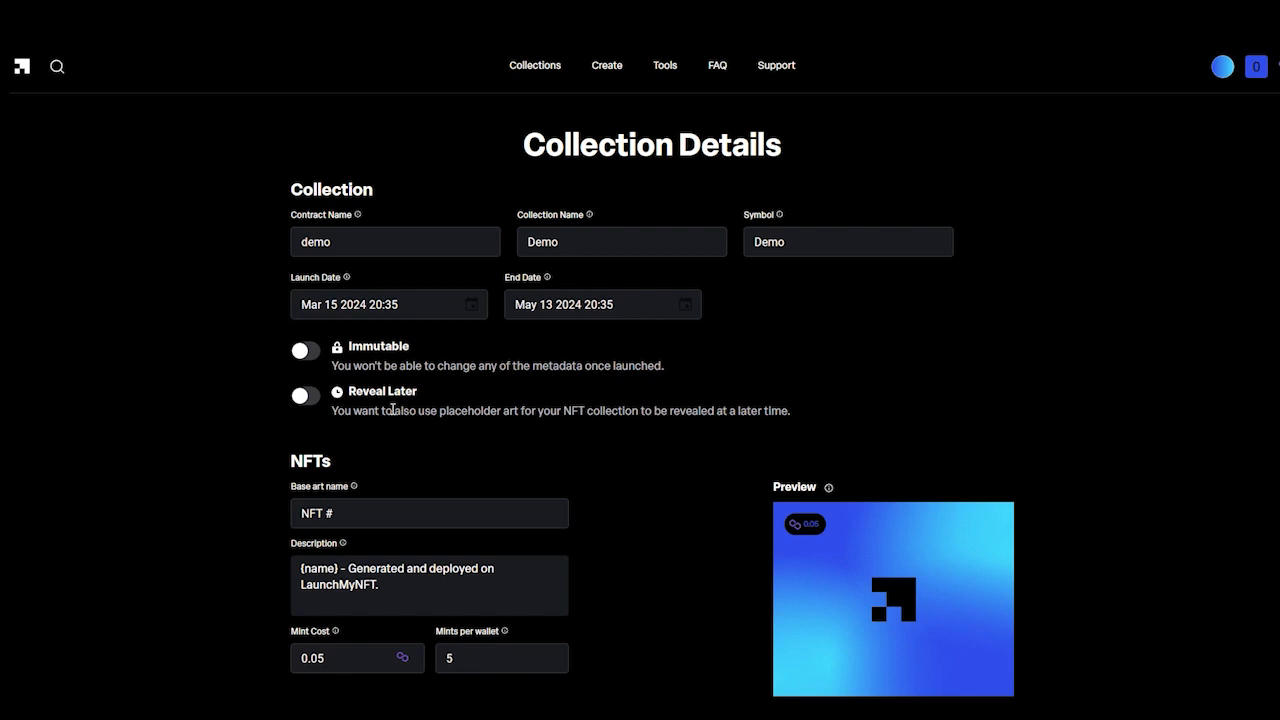
pyautogui.click(305, 350)
pyautogui.click(305, 398)
pyautogui.click(304, 354)
pyautogui.click(306, 352)
# Step: Change the NFTs' base art name to "Demo #" and replace the description with "Demo"
pyautogui.click(318, 513)
pyautogui.moveTo(318, 513); pyautogui.dragTo(284, 514)
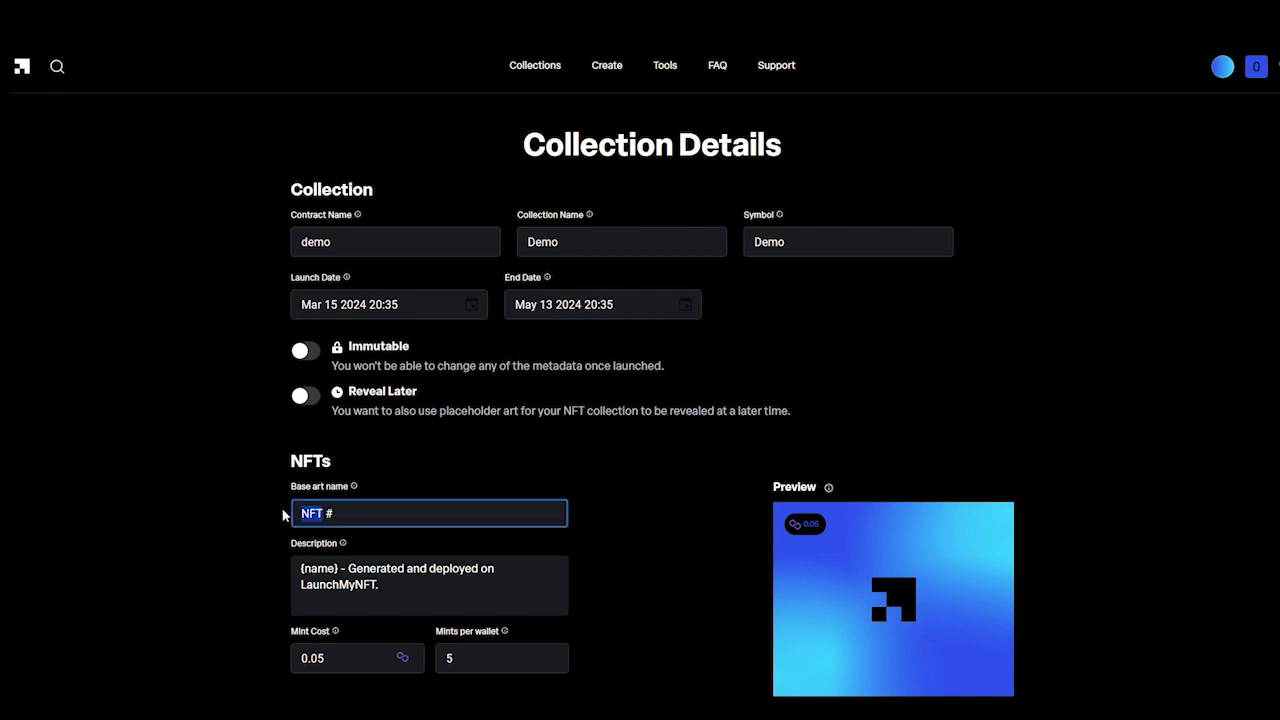
pyautogui.write('Demo')
pyautogui.moveTo(380, 585); pyautogui.dragTo(278, 575)
pyautogui.write('Demo')
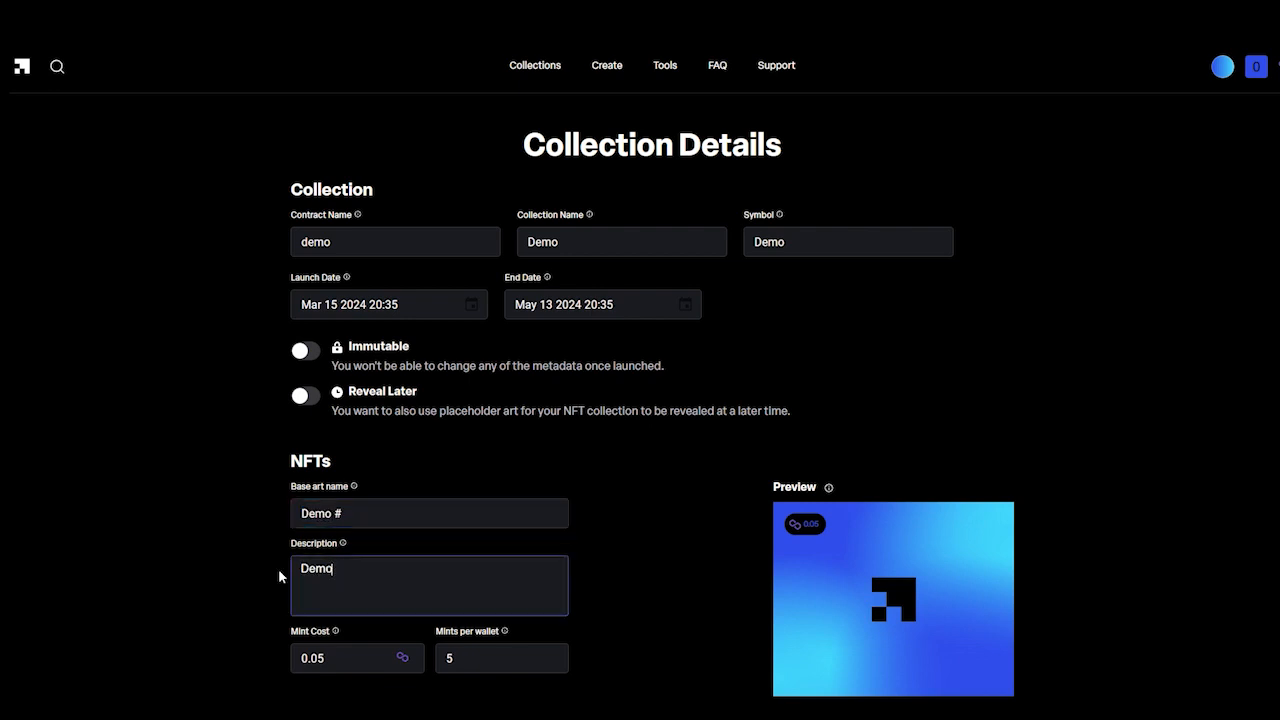
# Step: Set the mint cost of the NFTs to 3
pyautogui.moveTo(331, 657); pyautogui.dragTo(288, 665)
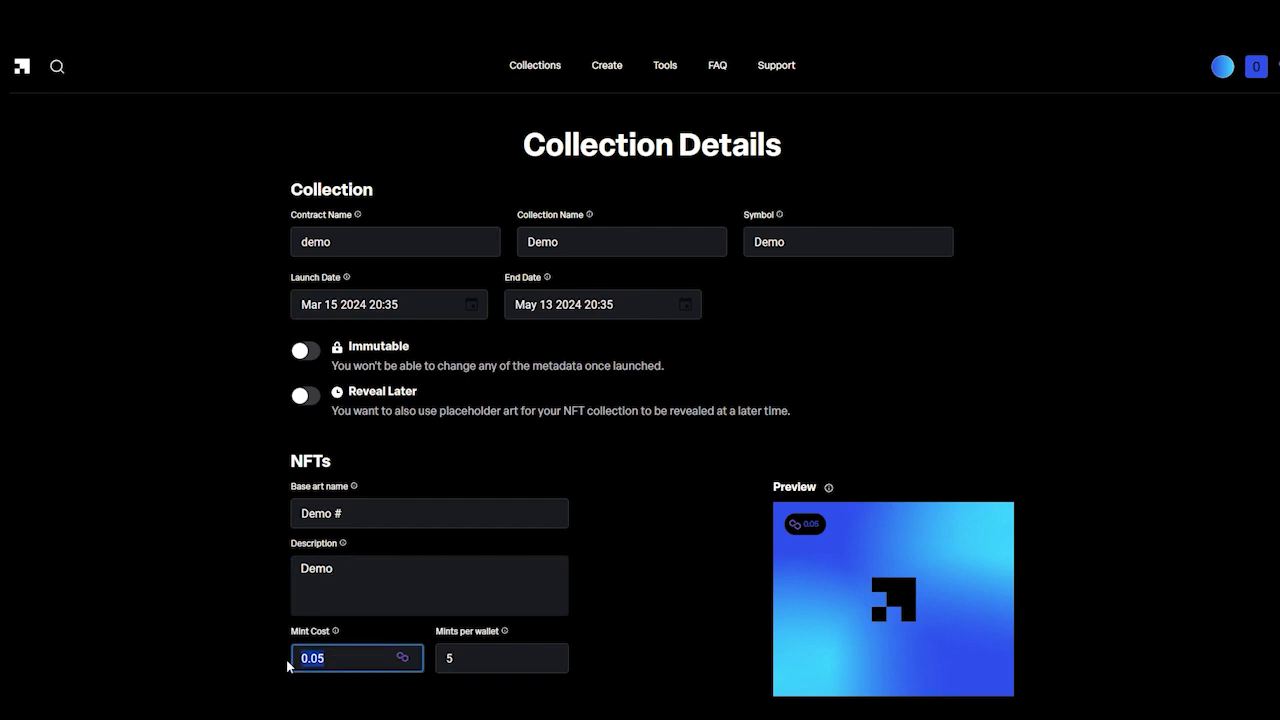
pyautogui.write('3')
pyautogui.click(727, 645)
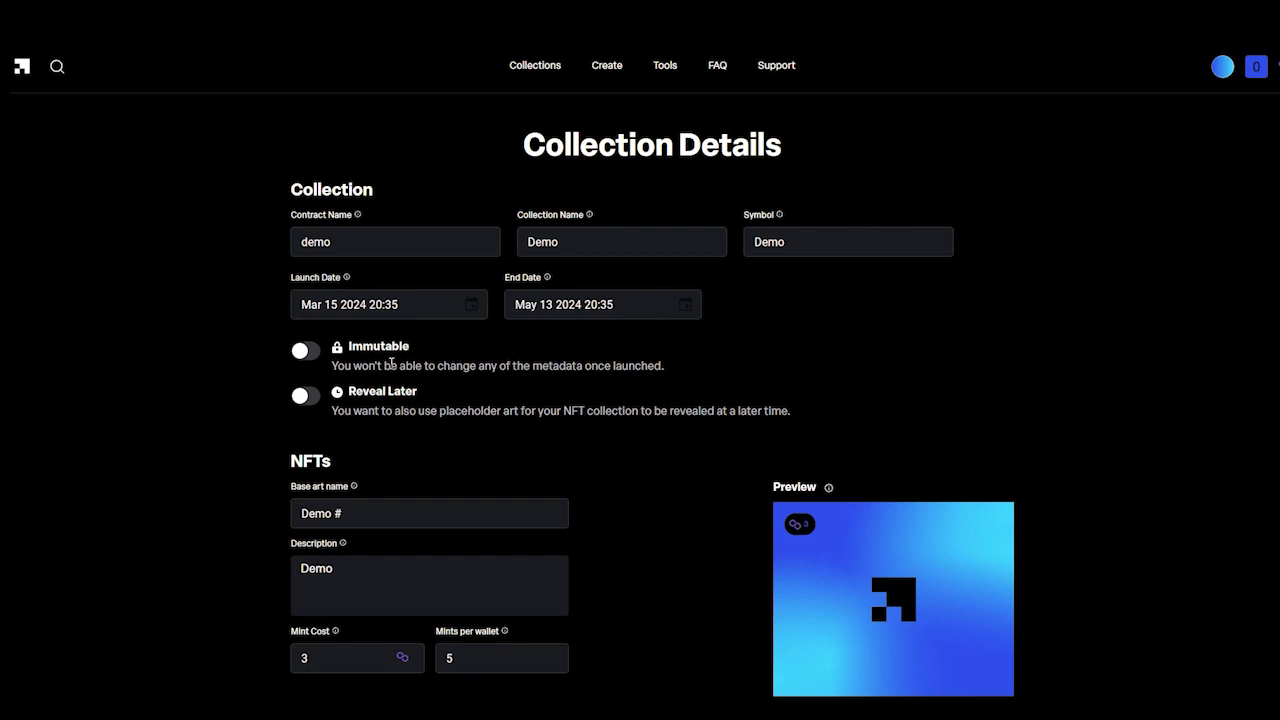
# Step: Toggle the Immutable and Reveal Later settings once more without keeping either enabled
pyautogui.click(305, 351)
pyautogui.click(307, 353)
pyautogui.click(310, 399)
# Step: Proceed to the Generate stage and supply the input folder with the artwork layers from the desktop
pyautogui.scroll(-3, 640, 495)
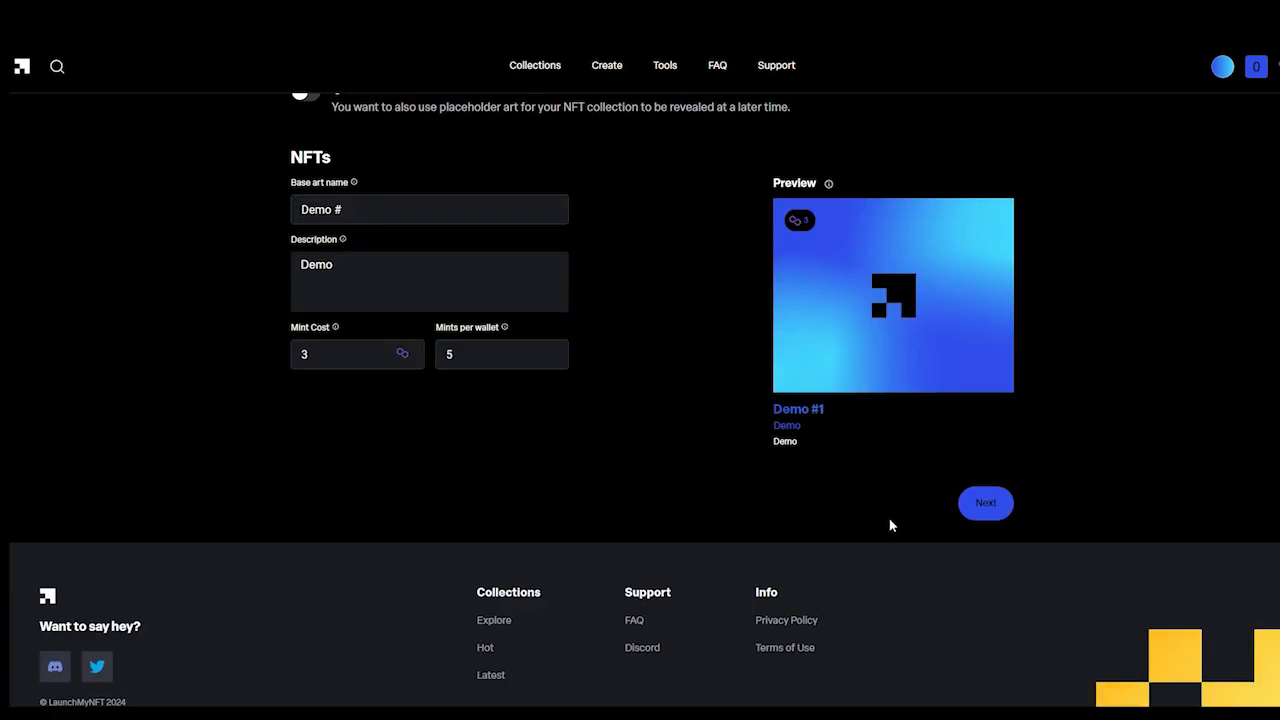
pyautogui.click(985, 505)
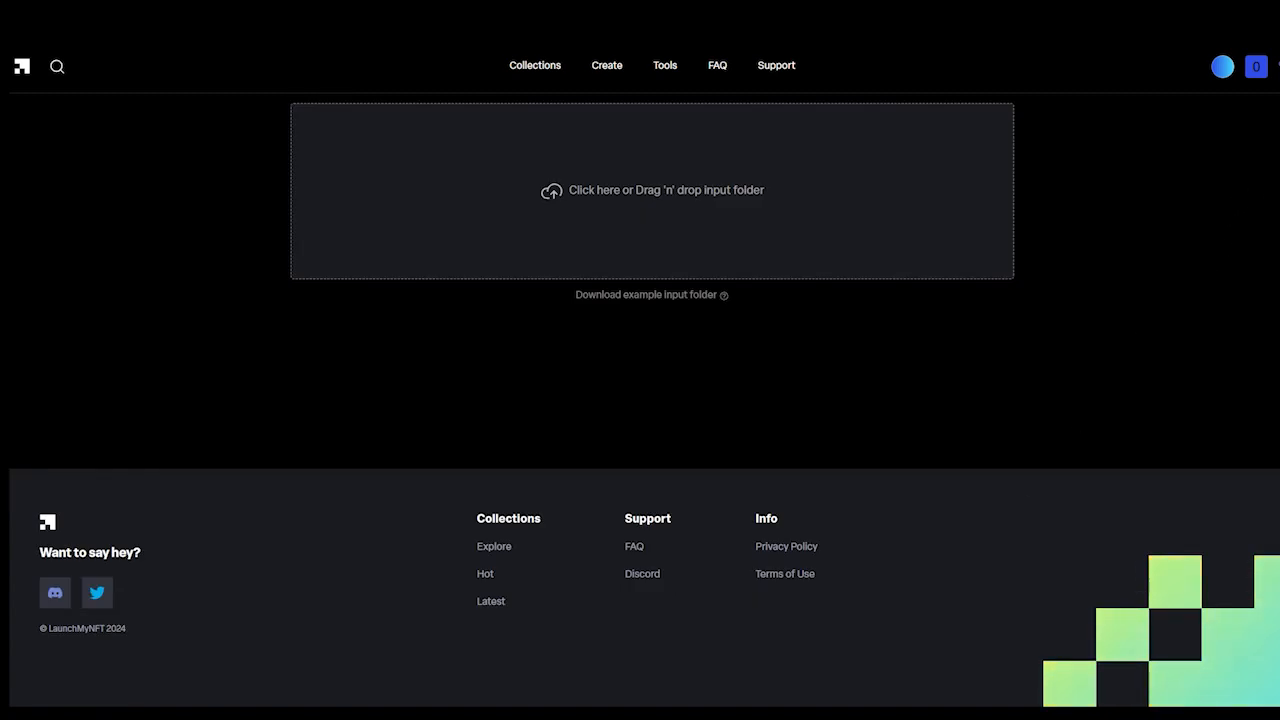
pyautogui.scroll(3, 1046, 194)
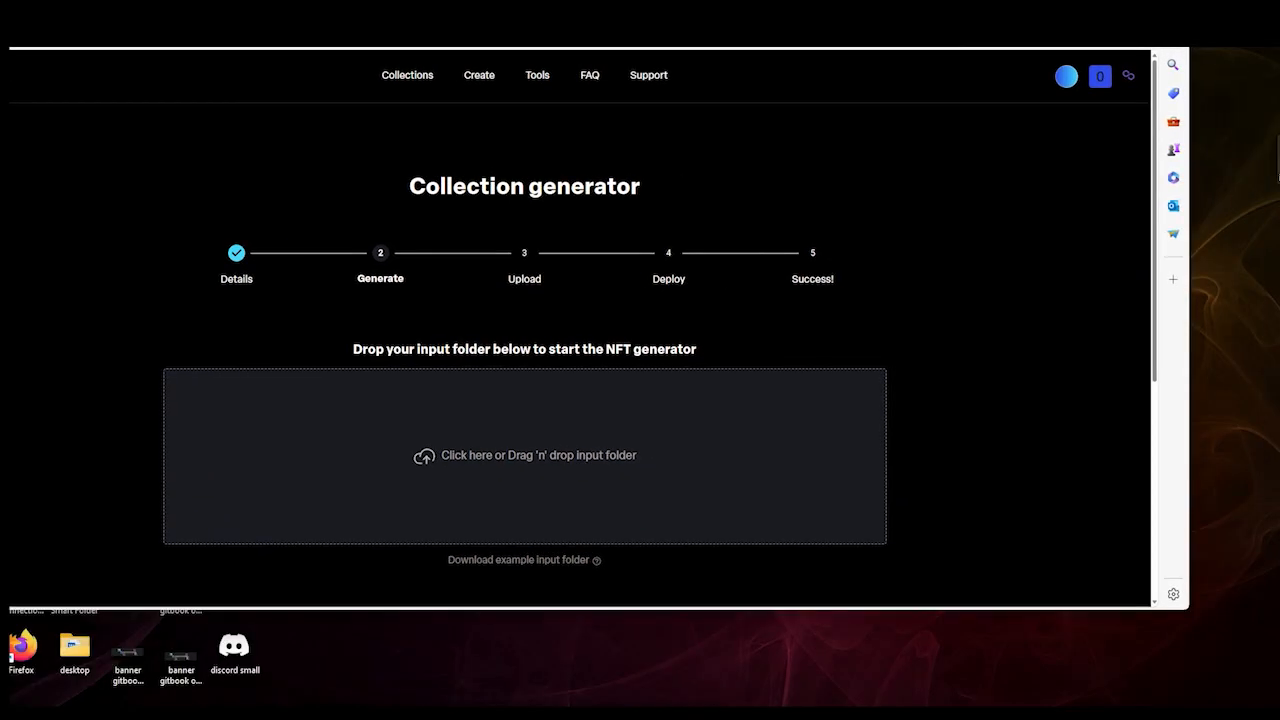
pyautogui.moveTo(1279, 158); pyautogui.dragTo(592, 447)
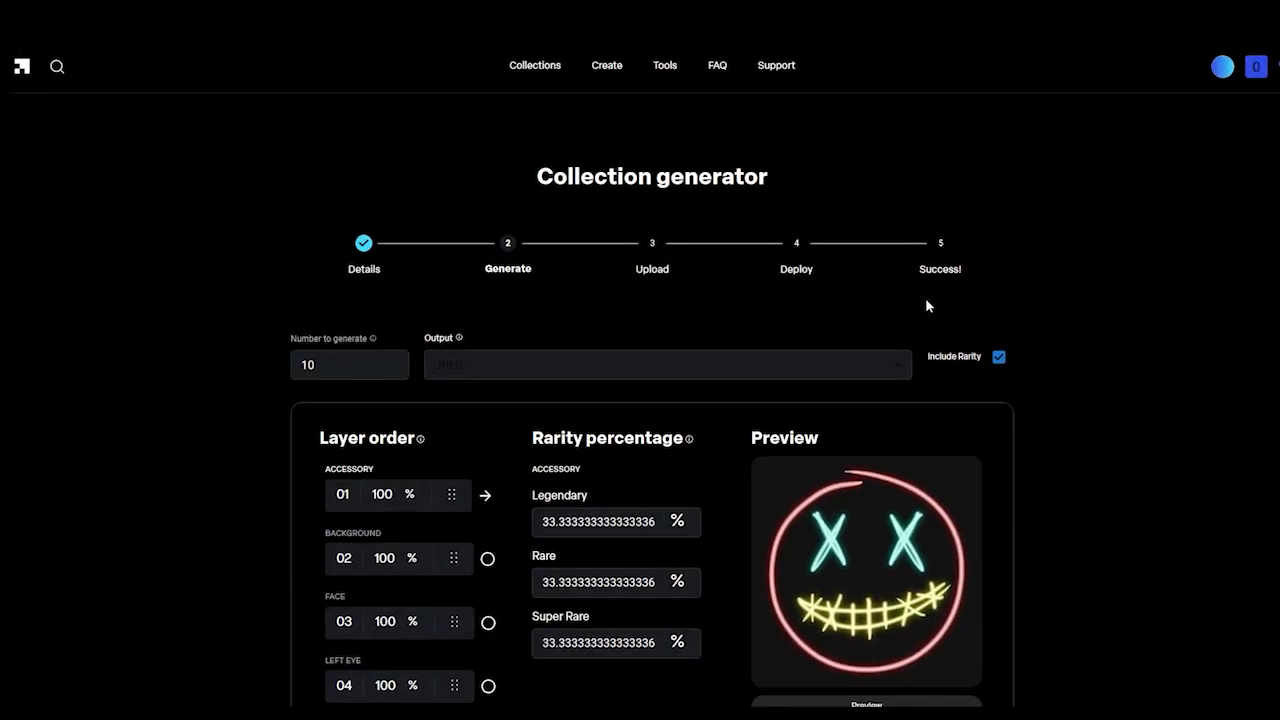
# Step: Configure the generator for 50 NFTs with PNG output and rarity not included
pyautogui.scroll(-1, 930, 305)
pyautogui.moveTo(320, 265); pyautogui.dragTo(276, 271)
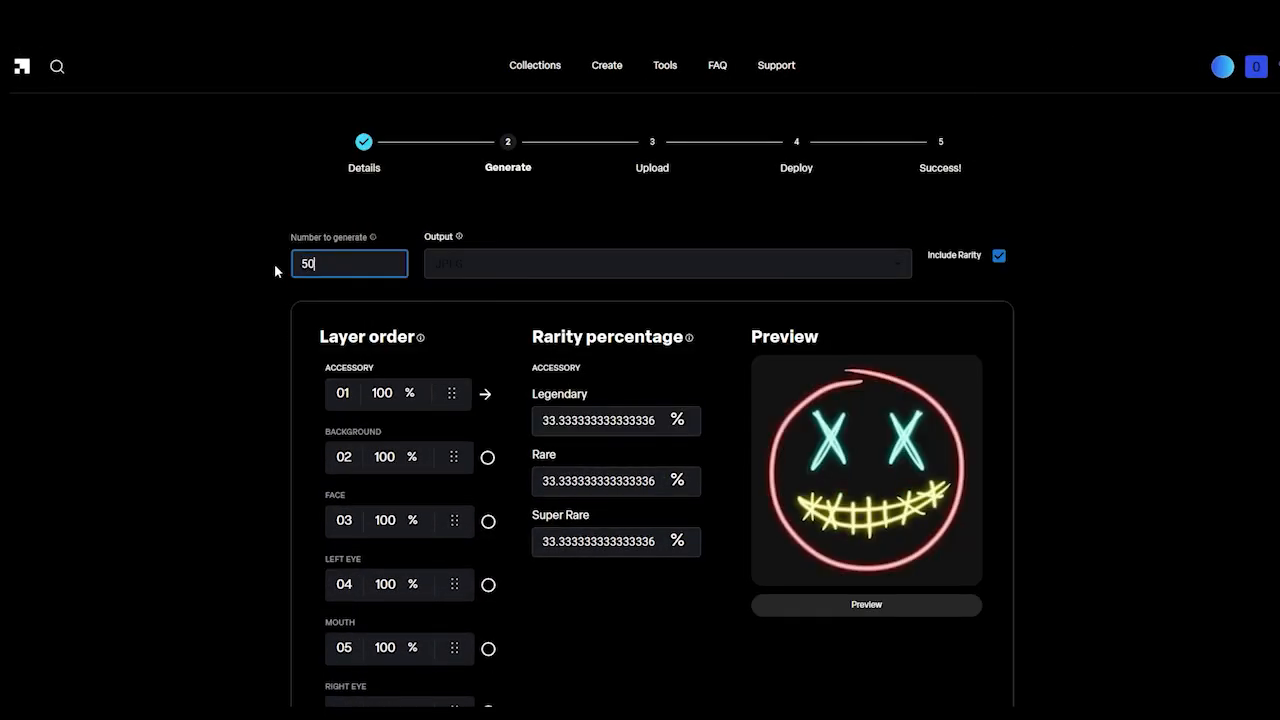
pyautogui.click(900, 274)
pyautogui.click(537, 297)
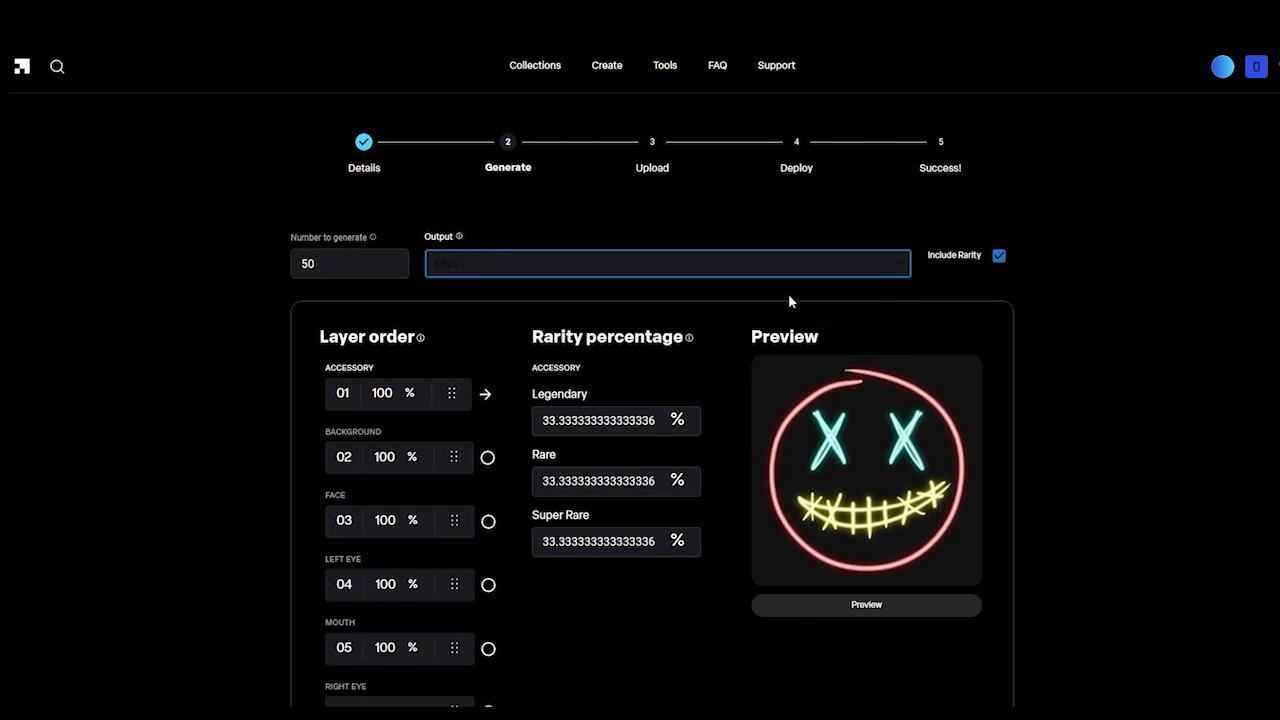
pyautogui.click(998, 256)
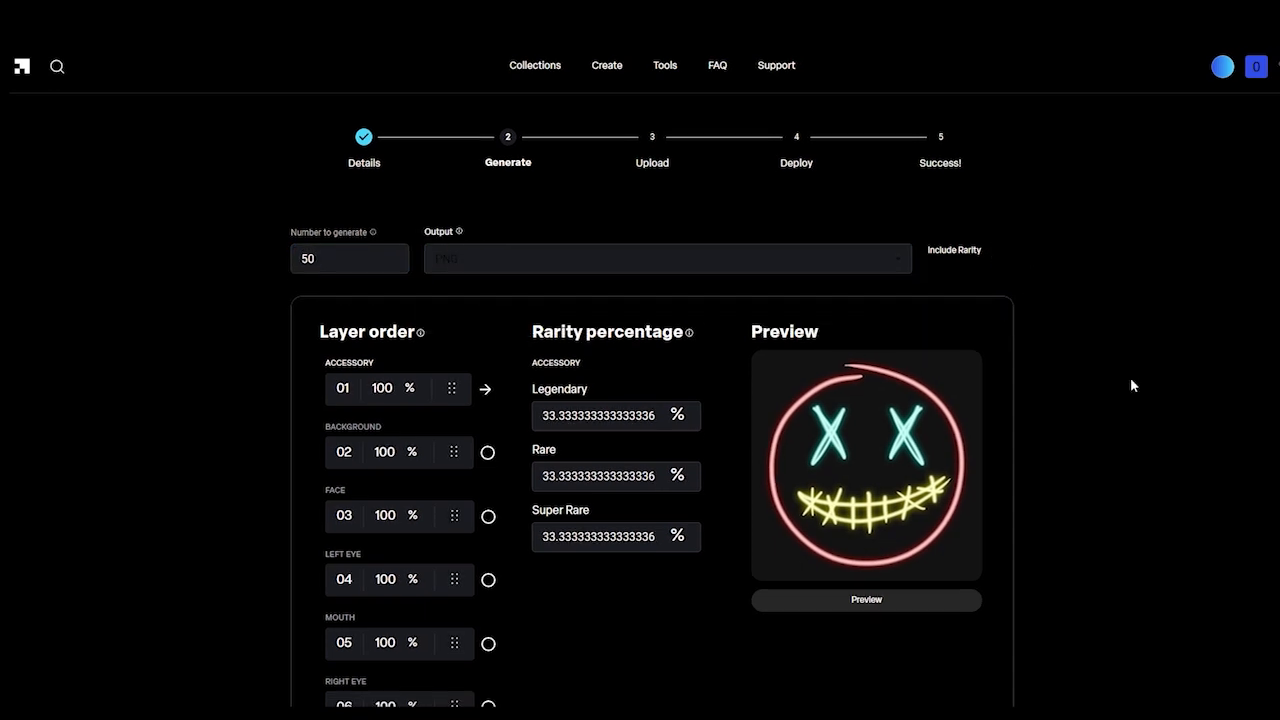
# Step: Reorder the layers so Background is first, Face second, Accessory third, and Mouth fourth, ahead of Left Eye
pyautogui.scroll(-1, 1131, 385)
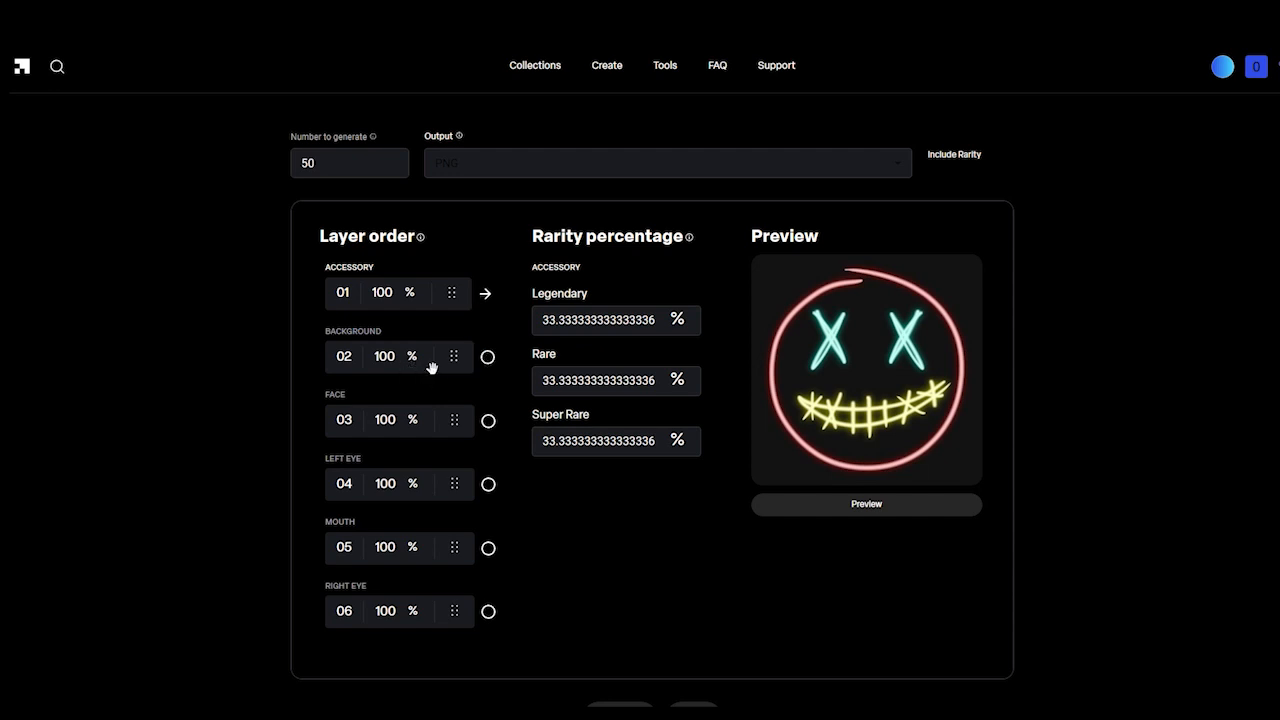
pyautogui.moveTo(432, 368); pyautogui.dragTo(429, 294)
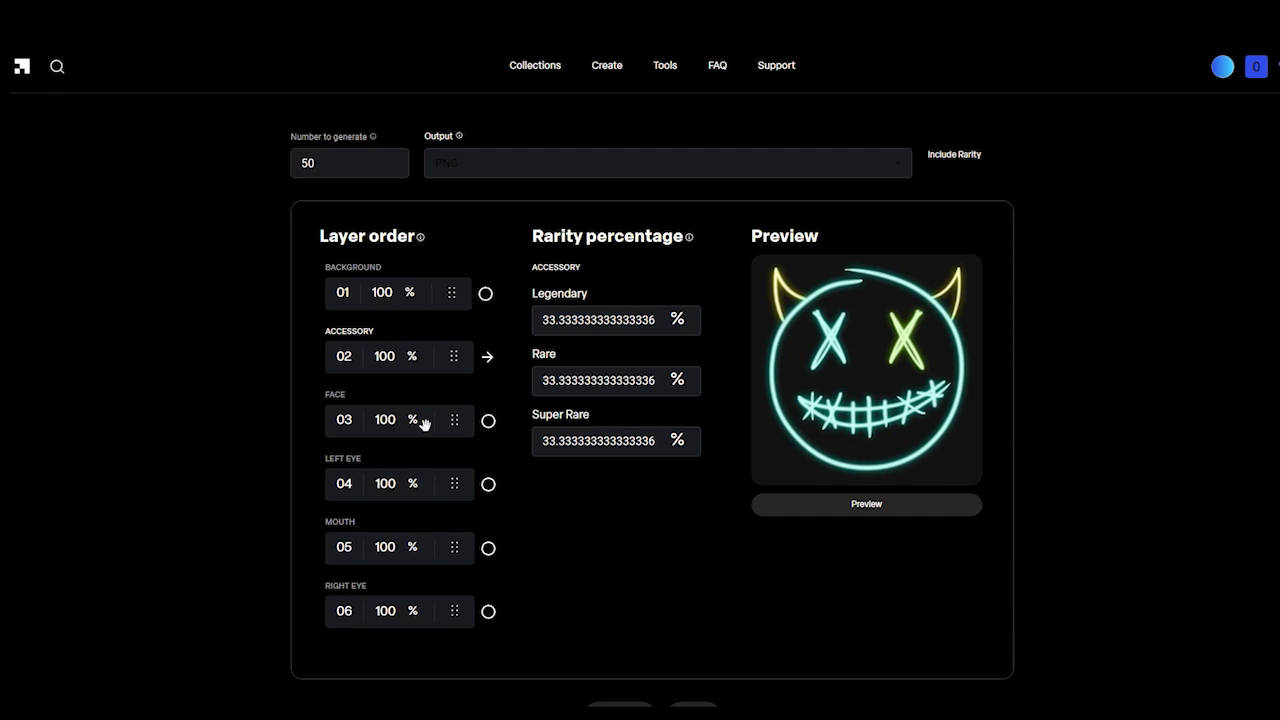
pyautogui.moveTo(429, 426); pyautogui.dragTo(429, 350)
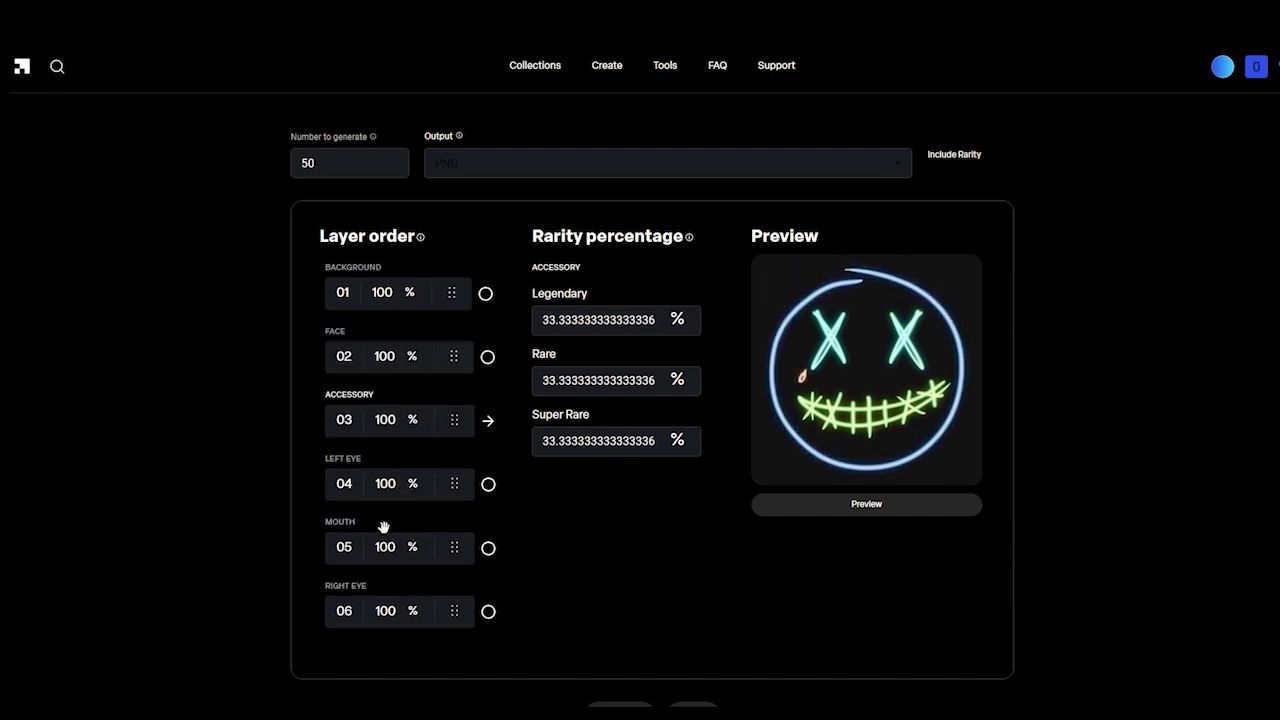
pyautogui.moveTo(403, 554); pyautogui.dragTo(370, 492)
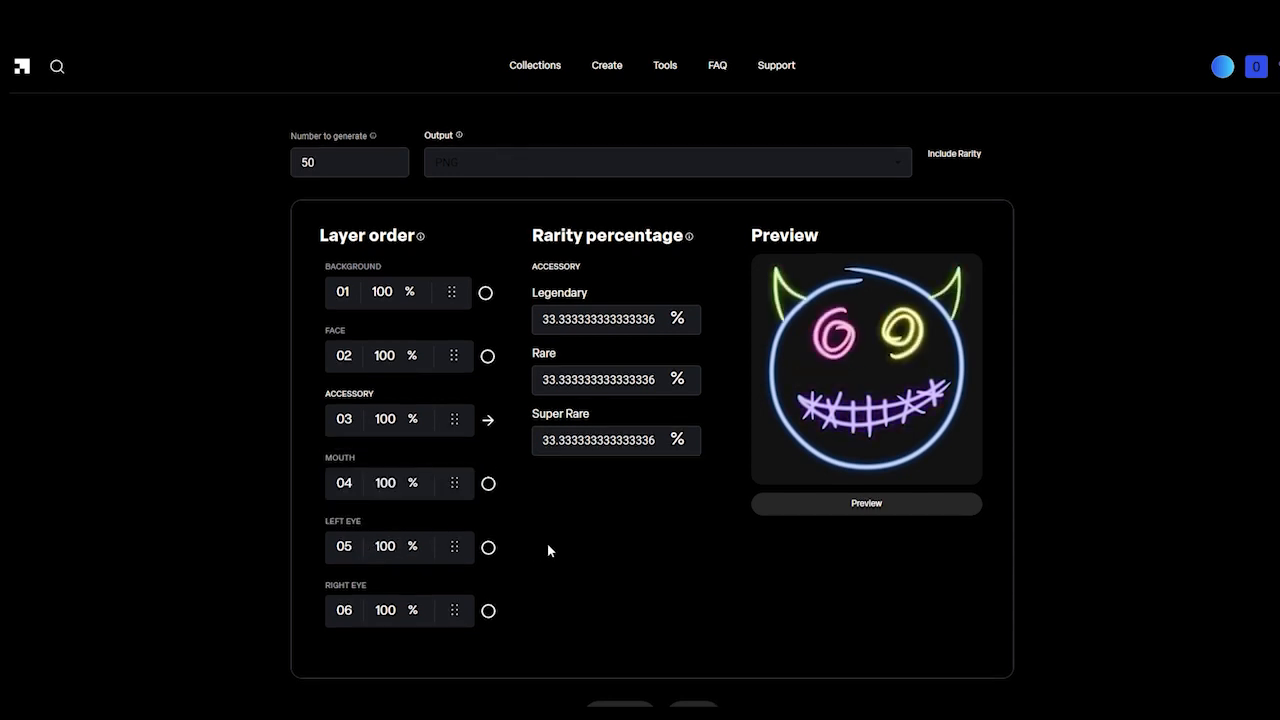
# Step: Set the Background layer's rarities to Common 50%, Legendary 1%, Rare 29%, and Super Rare 20%
pyautogui.click(486, 293)
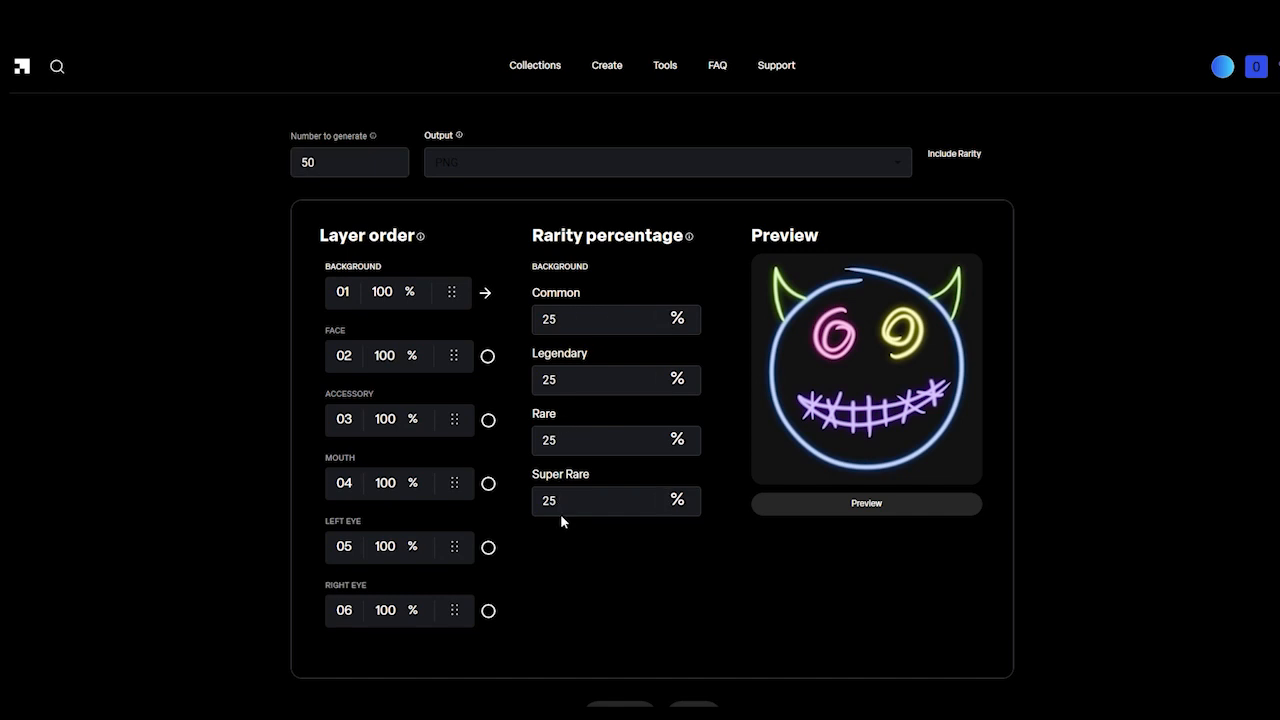
pyautogui.click(562, 321)
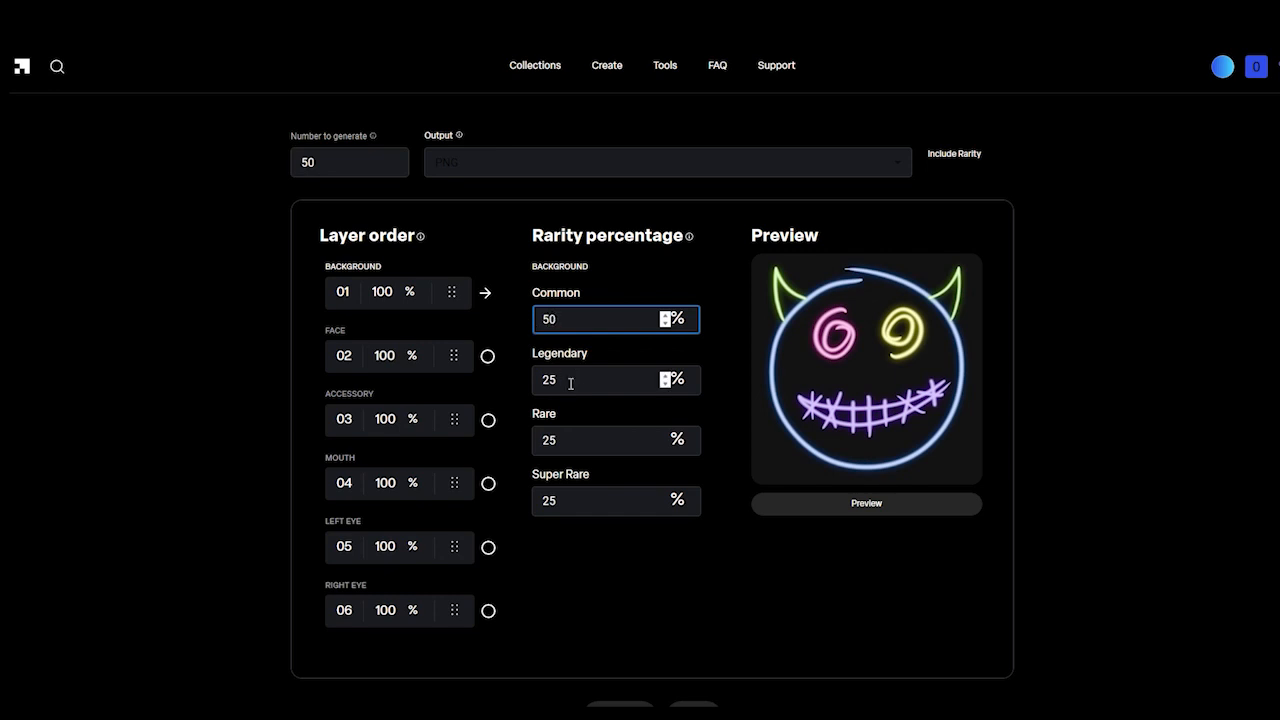
pyautogui.doubleClick(577, 372)
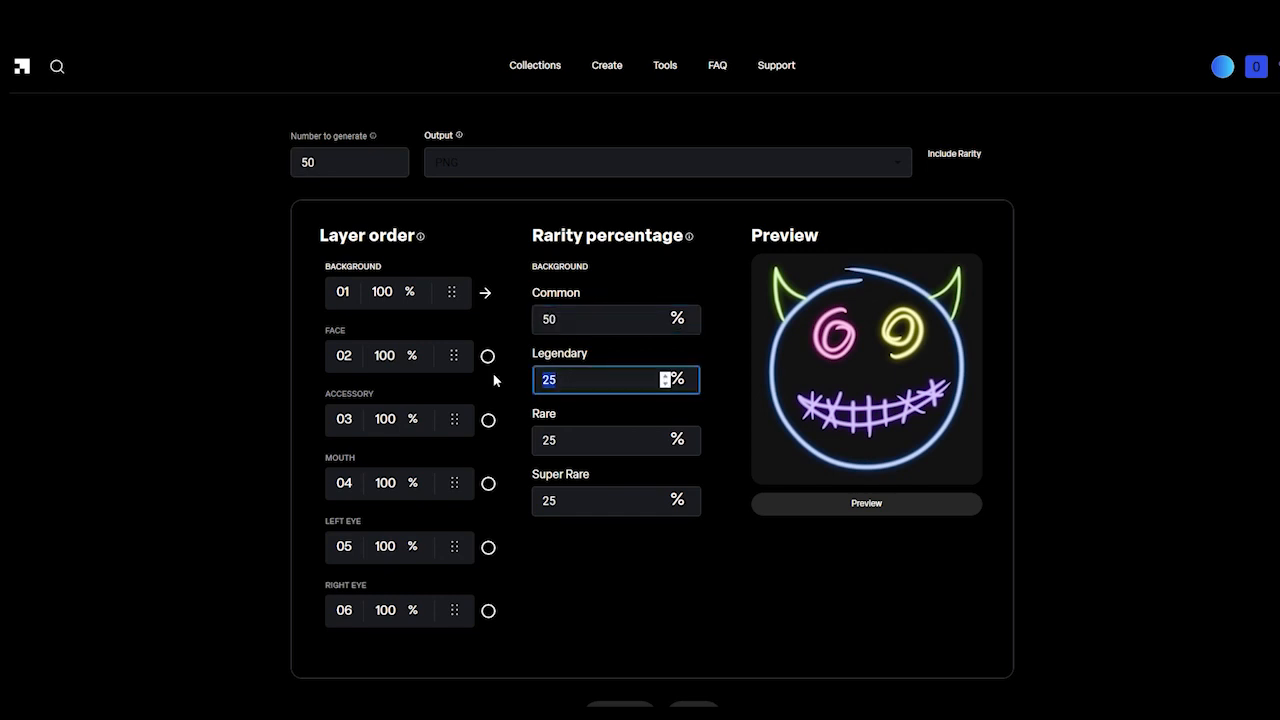
pyautogui.write('1')
pyautogui.doubleClick(571, 436)
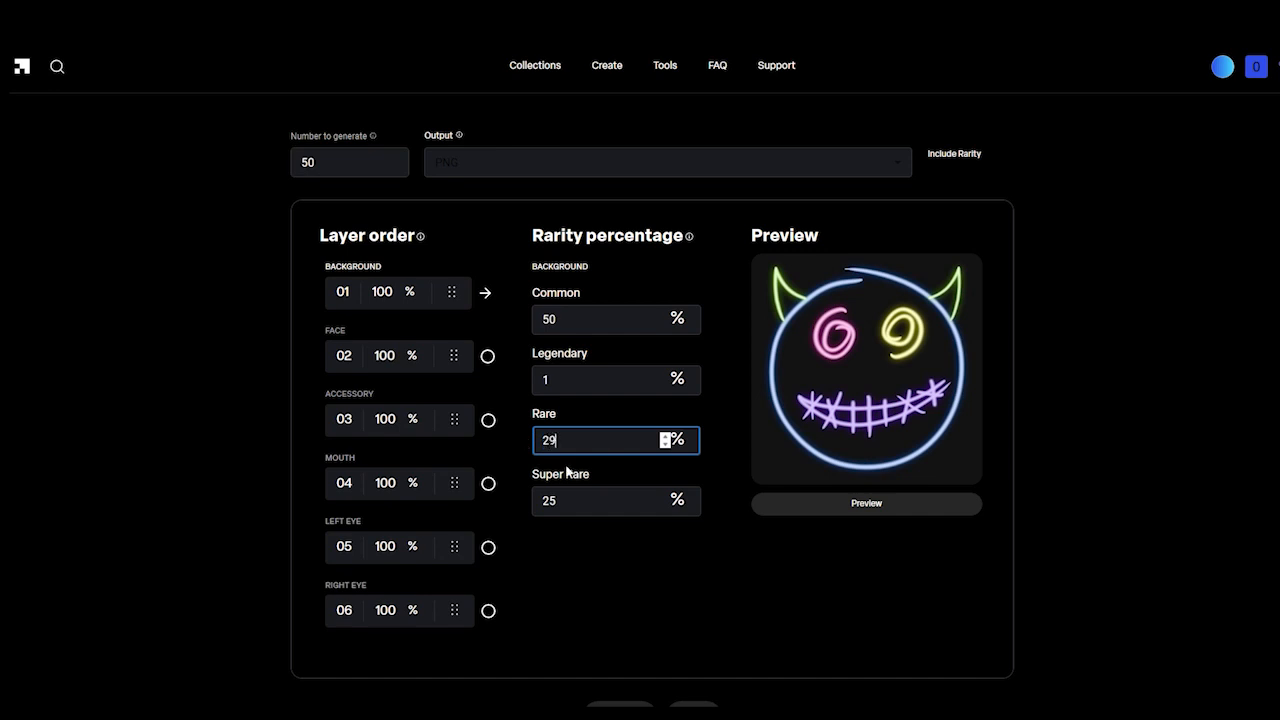
pyautogui.doubleClick(569, 500)
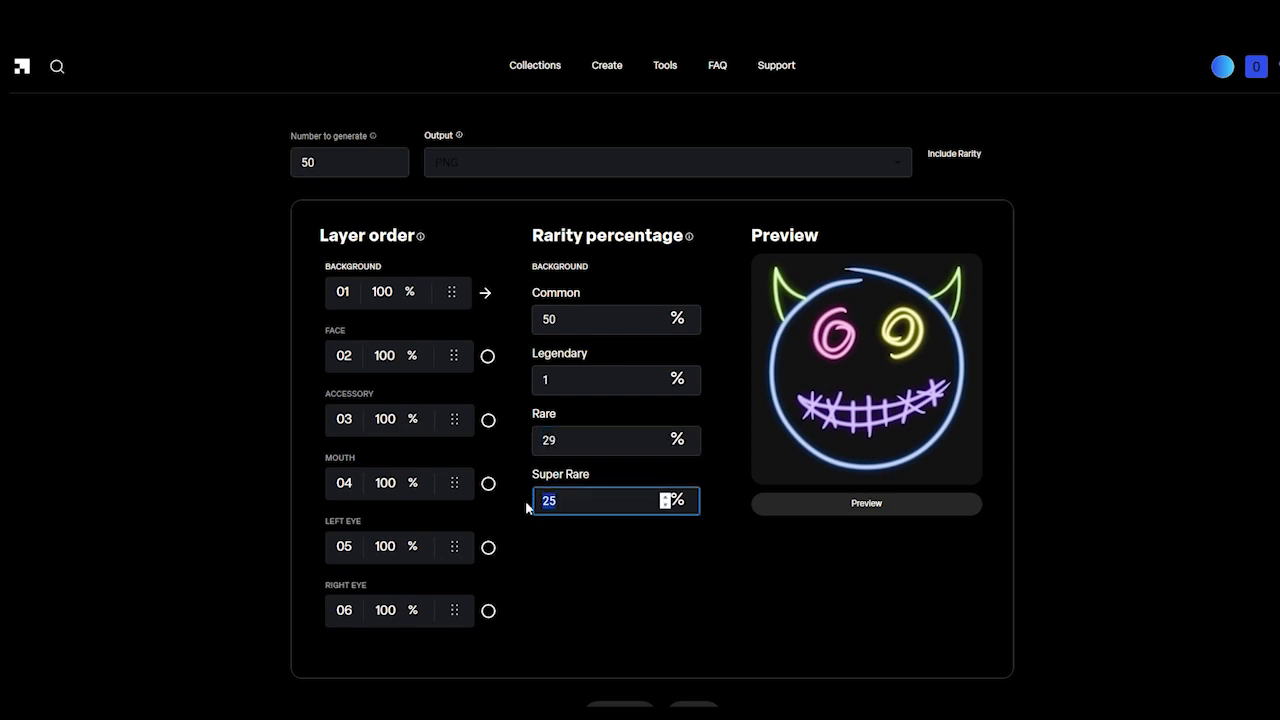
pyautogui.write('20')
# Step: Lower the Mouth layer's chance of appearing to 90% and refresh the artwork preview
pyautogui.click(488, 357)
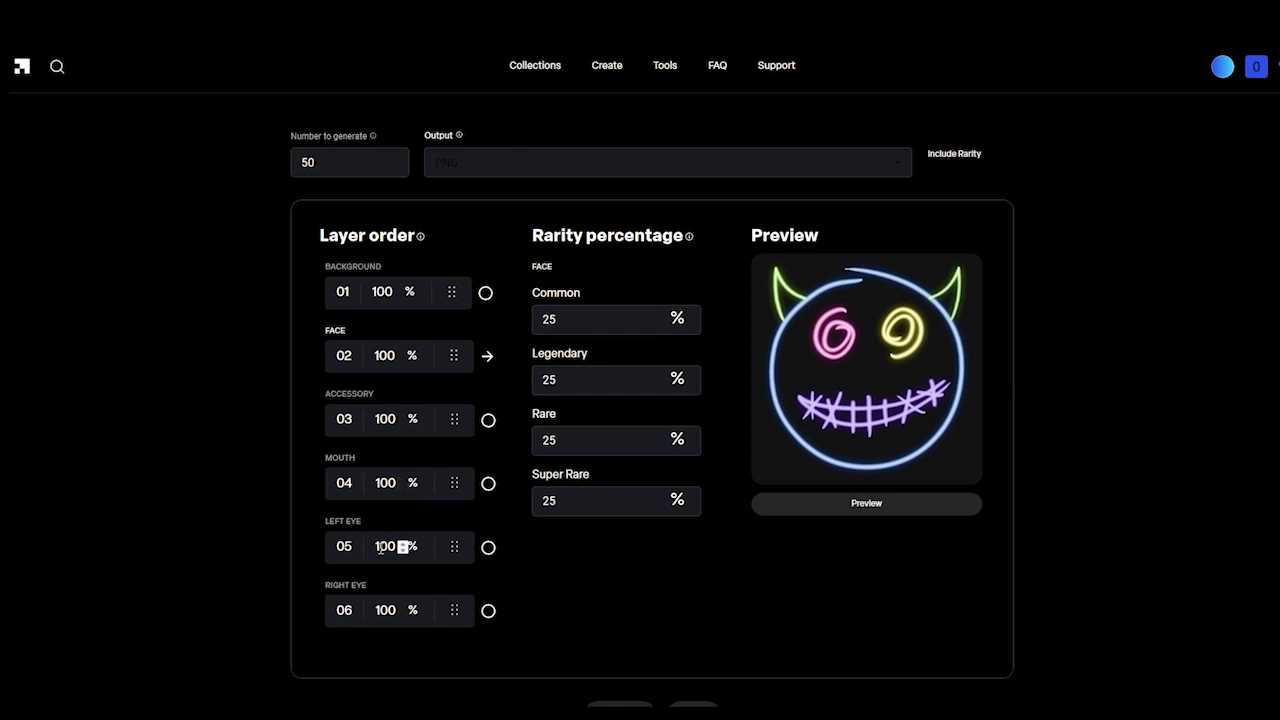
pyautogui.click(405, 489)
pyautogui.click(405, 489)
pyautogui.click(405, 489)
pyautogui.click(405, 489)
pyautogui.click(405, 489)
pyautogui.click(405, 489)
pyautogui.click(405, 489)
pyautogui.click(405, 489)
pyautogui.click(822, 515)
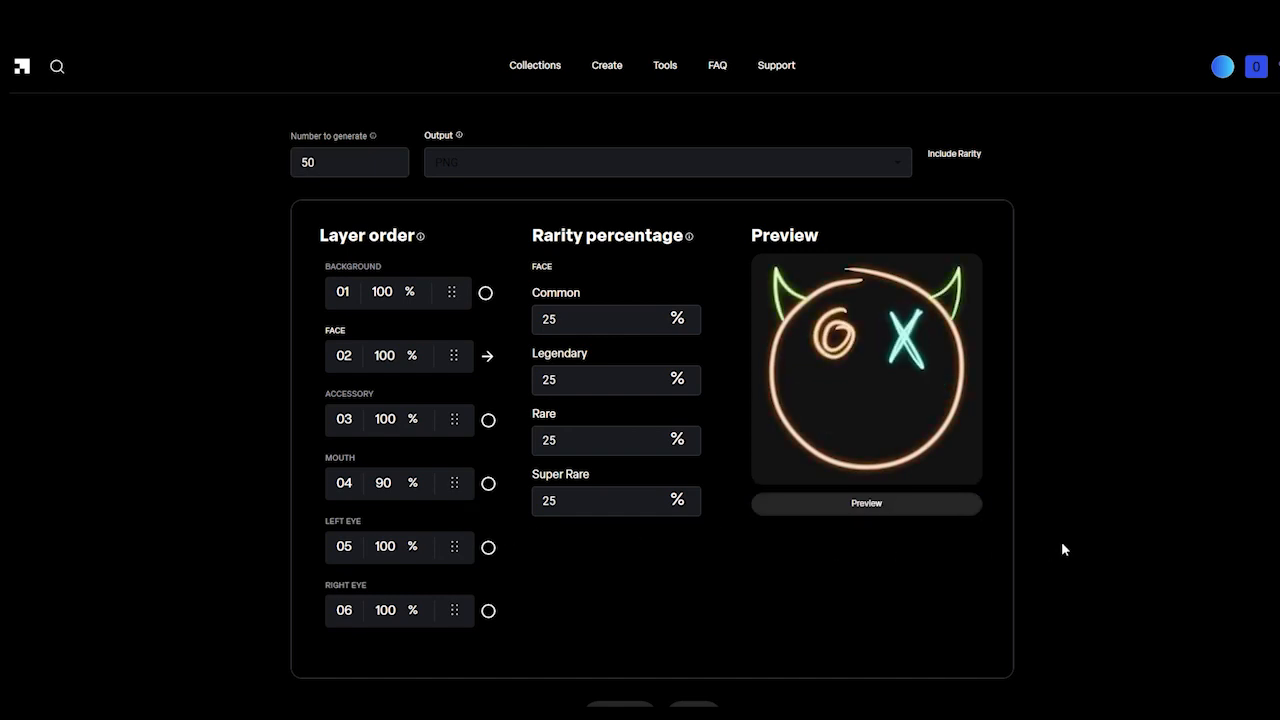
# Step: Generate the collection, accepting the offered common folder, and open the downloaded output (8).zip archive
pyautogui.scroll(-1, 1070, 512)
pyautogui.scroll(-3, 1074, 508)
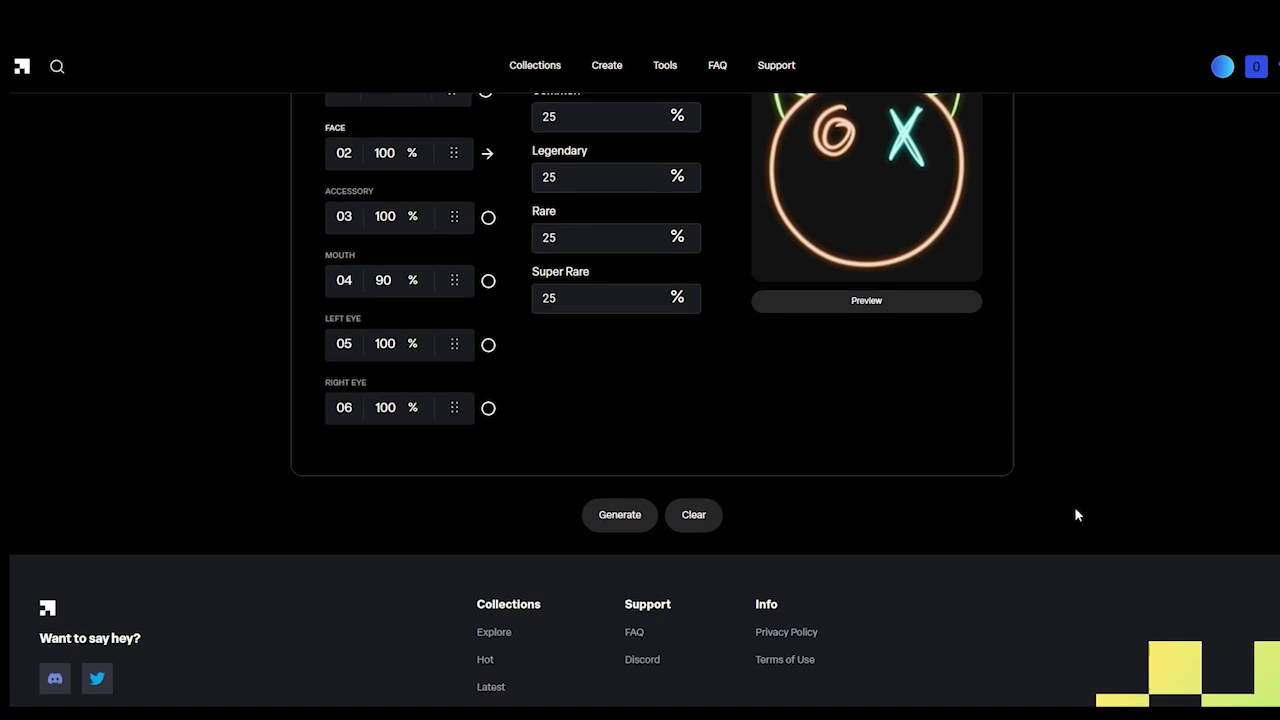
pyautogui.click(620, 514)
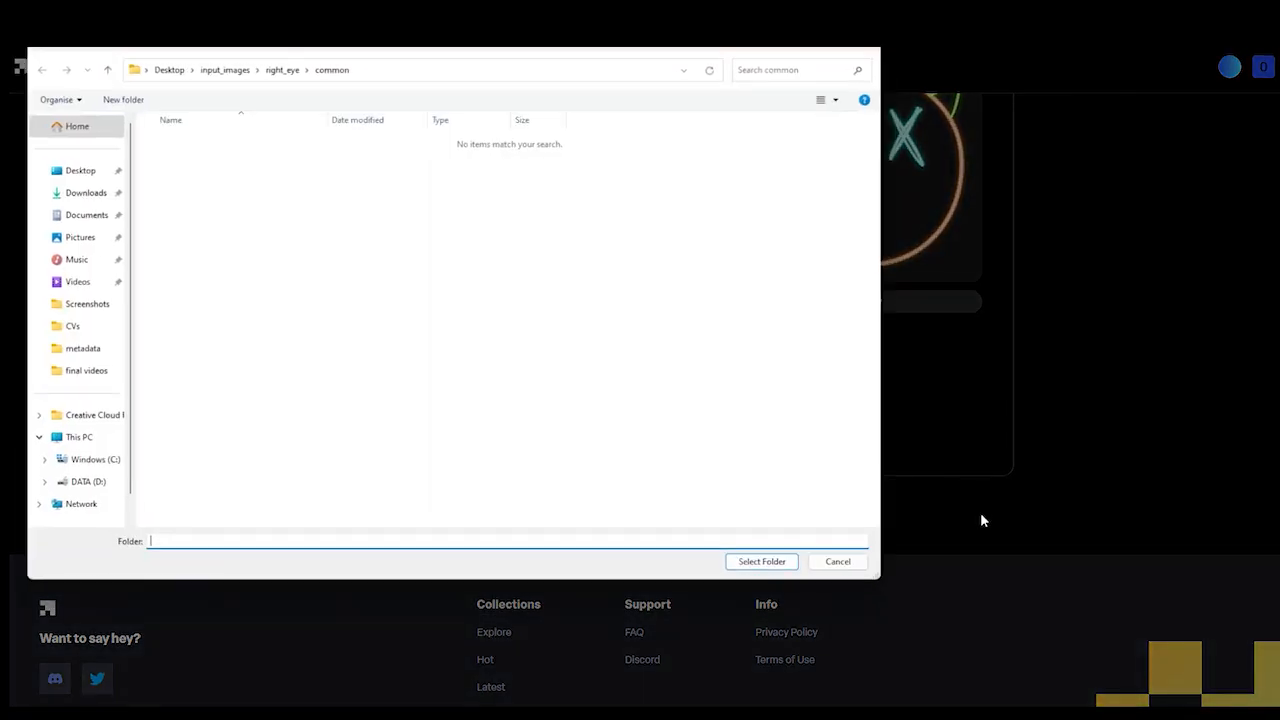
pyautogui.click(766, 565)
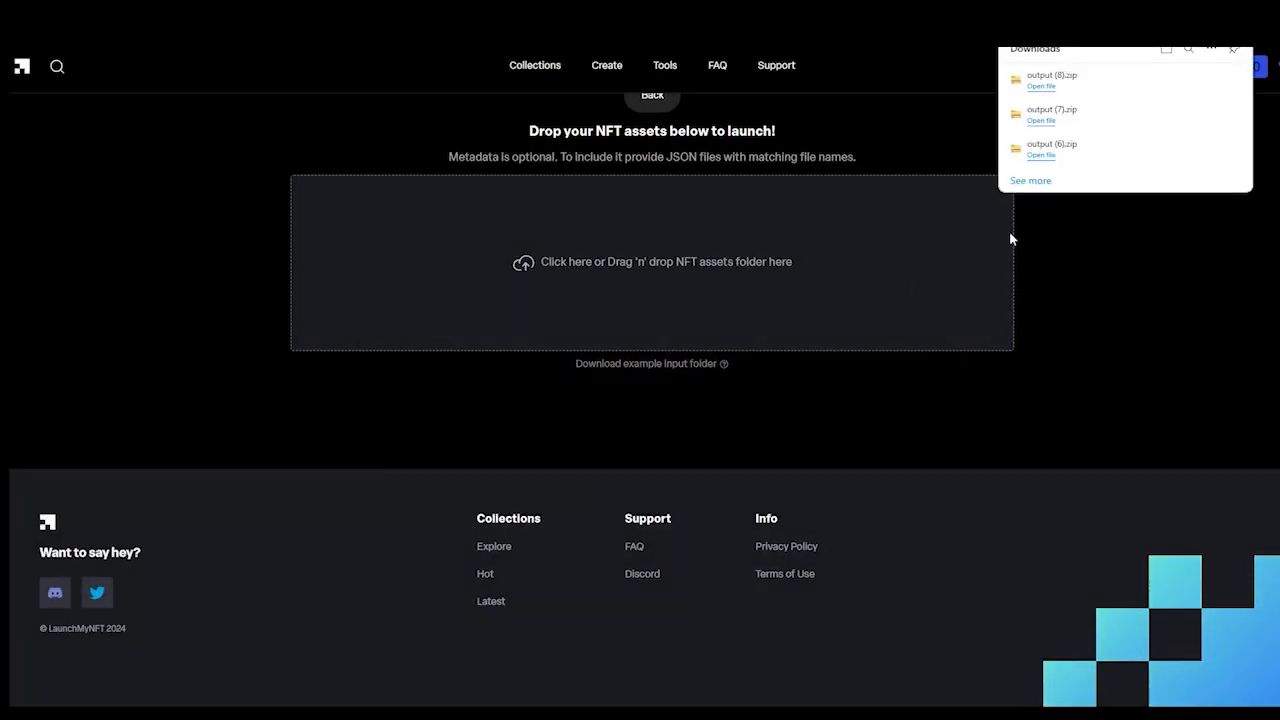
pyautogui.click(1041, 87)
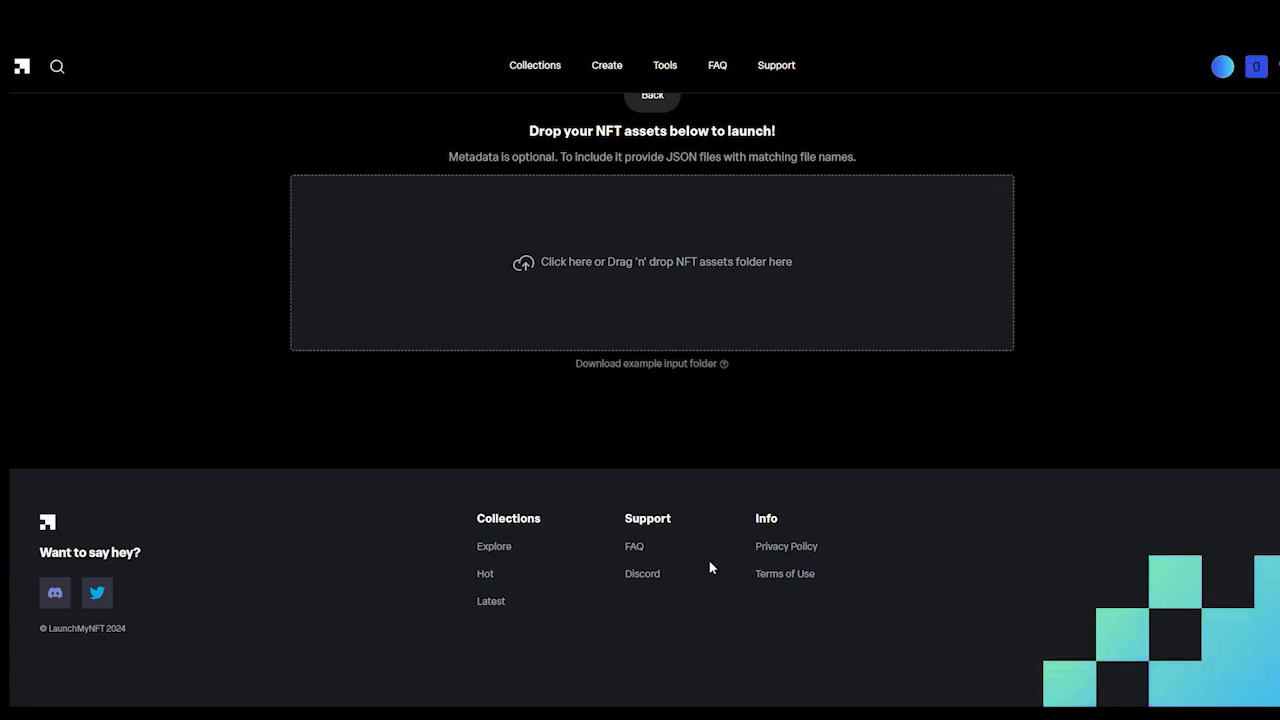
# Step: Supply the generated NFT assets folder to the Upload stage
pyautogui.scroll(3, 708, 567)
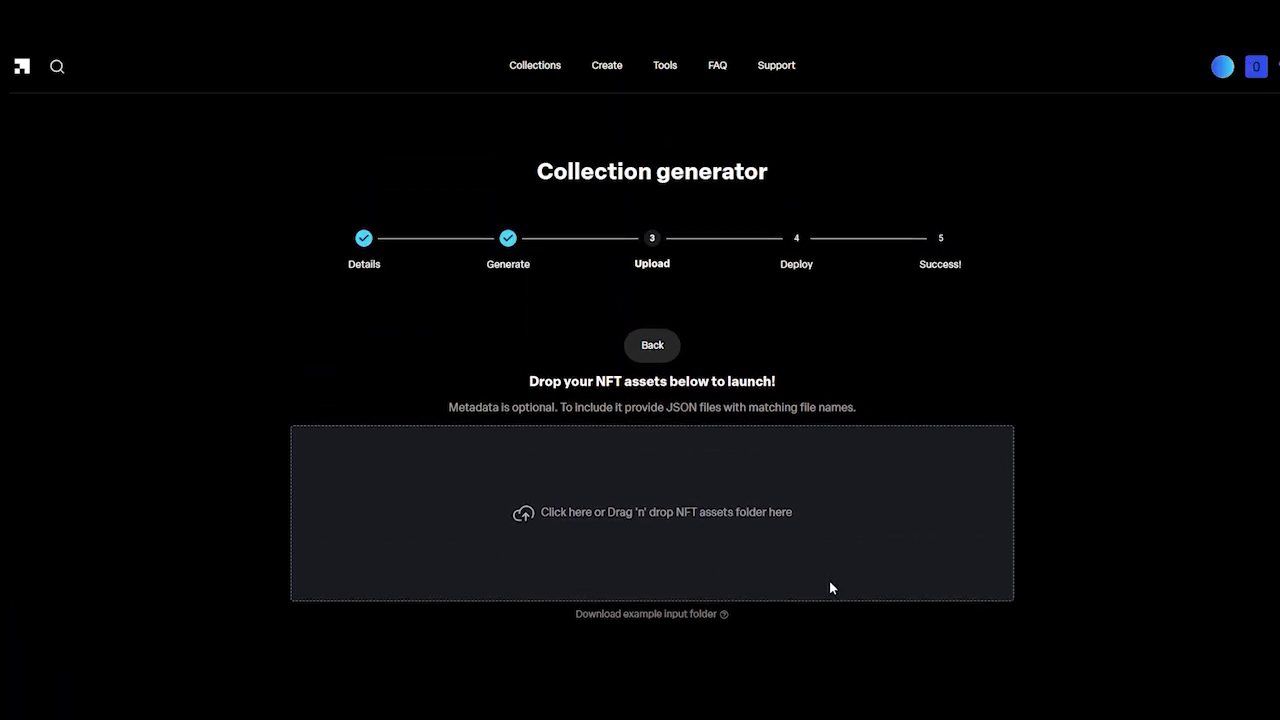
pyautogui.scroll(-1, 829, 588)
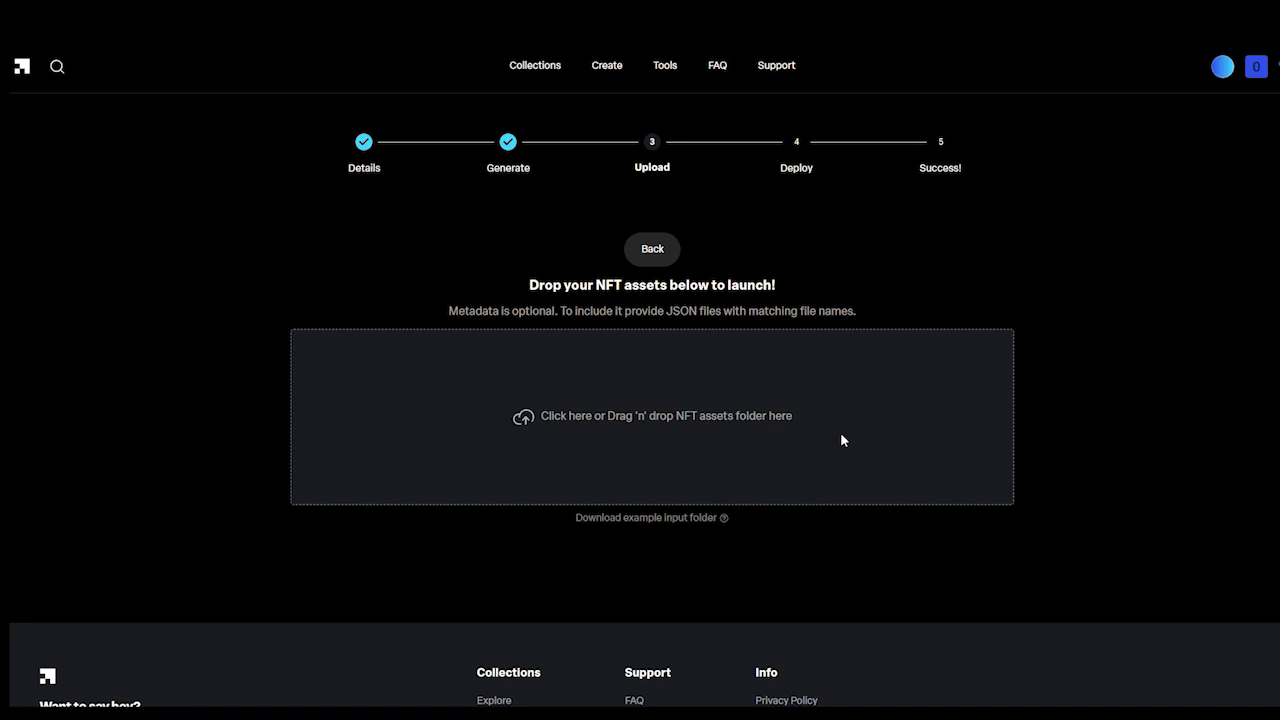
pyautogui.moveTo(1205, 12); pyautogui.dragTo(1118, 20)
pyautogui.moveTo(1250, 224); pyautogui.dragTo(620, 414)
pyautogui.click(1187, 14)
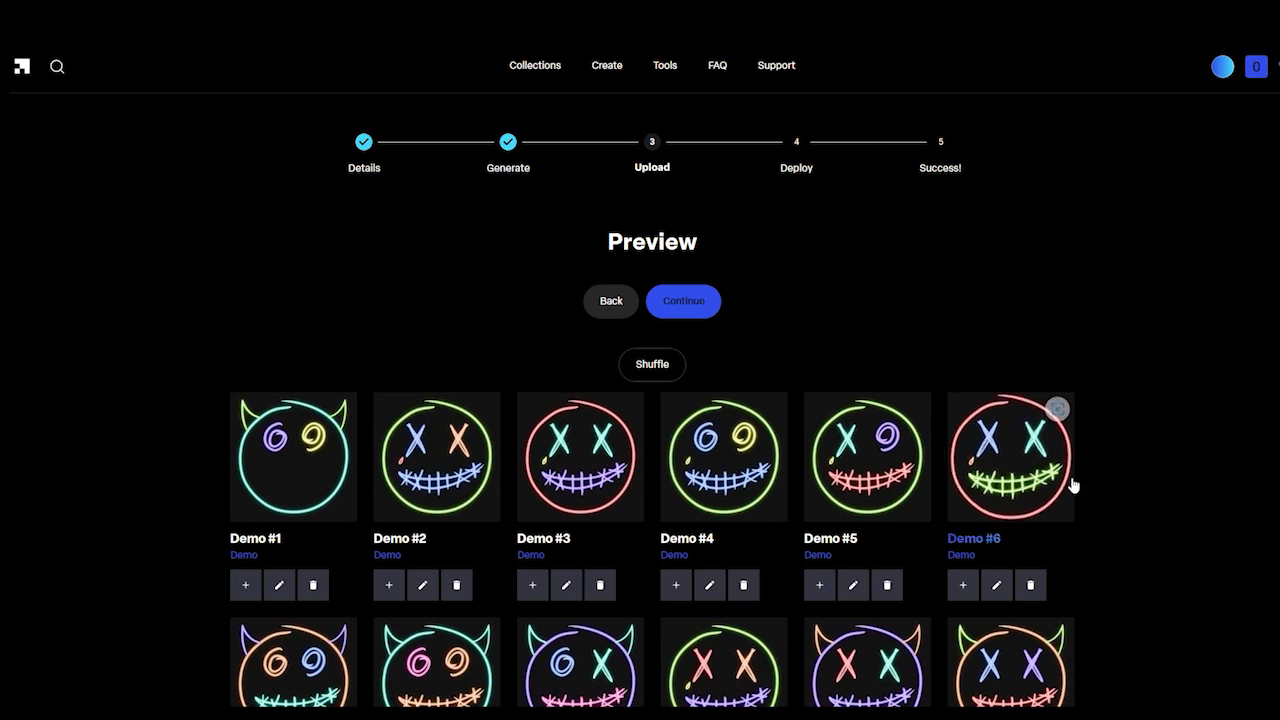
# Step: Examine Demo #2's description and attributes in its detail view and editor, saving it without edits
pyautogui.click(460, 472)
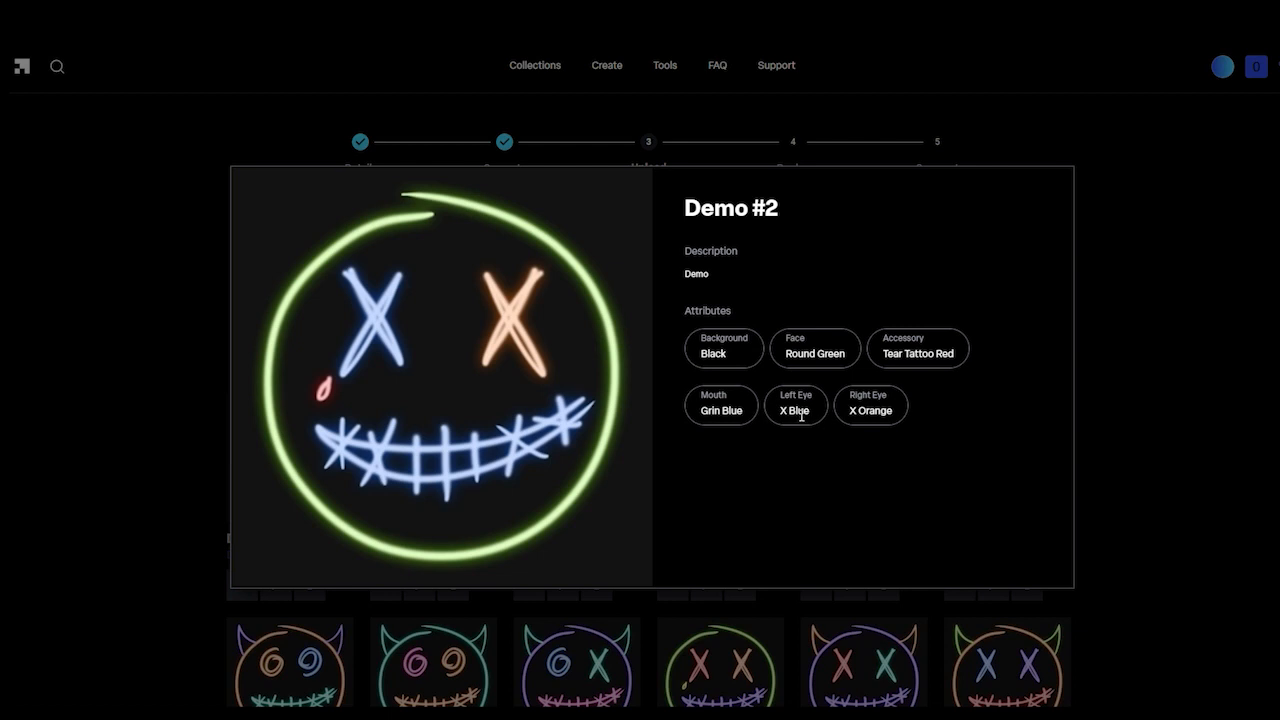
pyautogui.click(1145, 417)
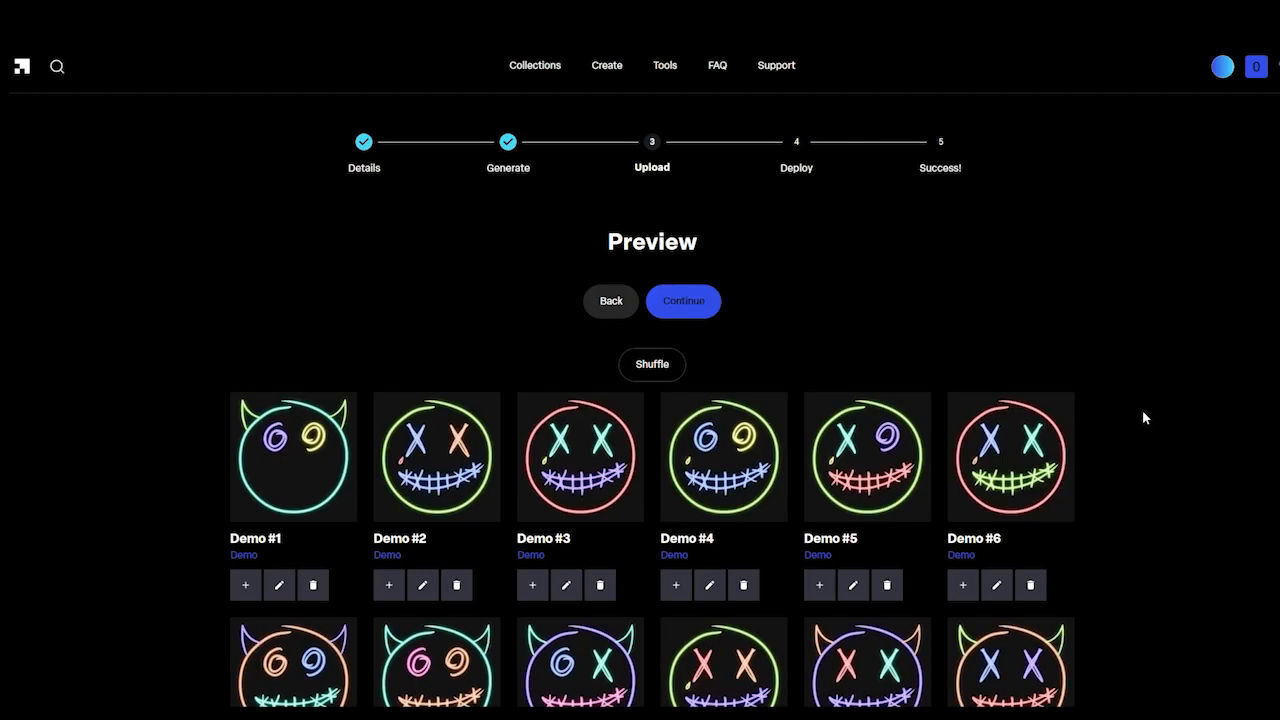
pyautogui.click(421, 588)
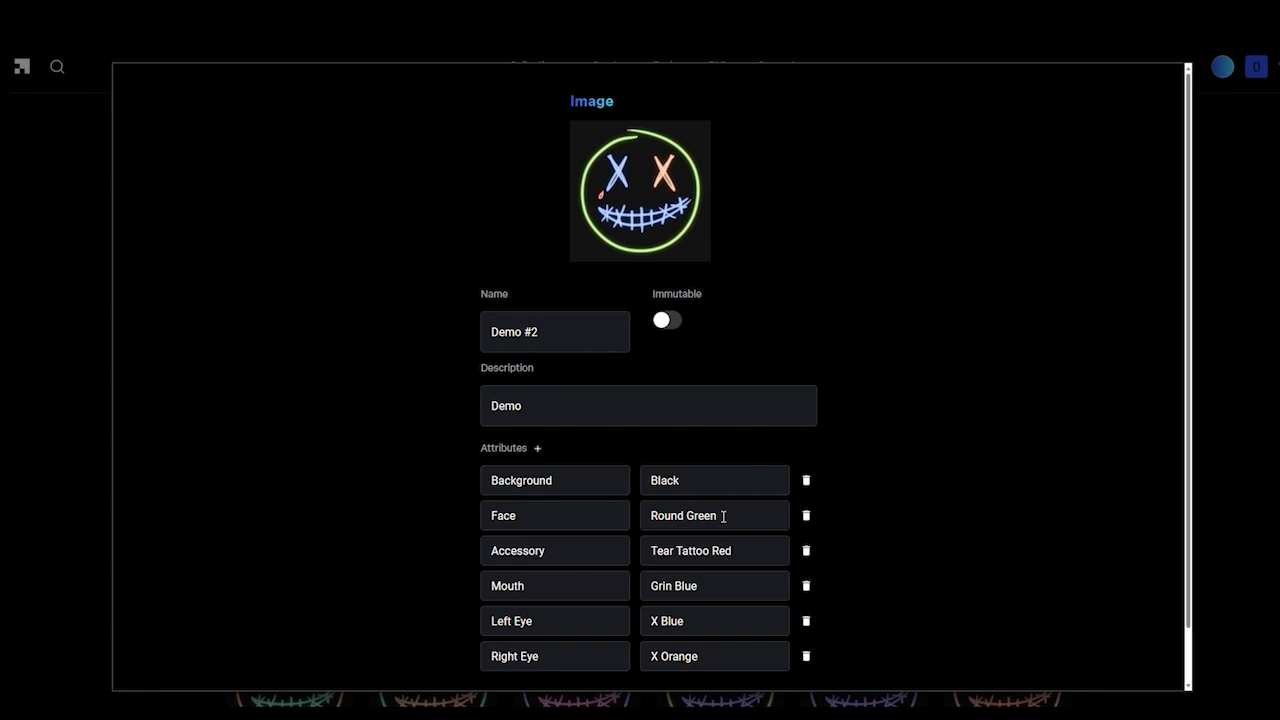
pyautogui.scroll(-1, 724, 516)
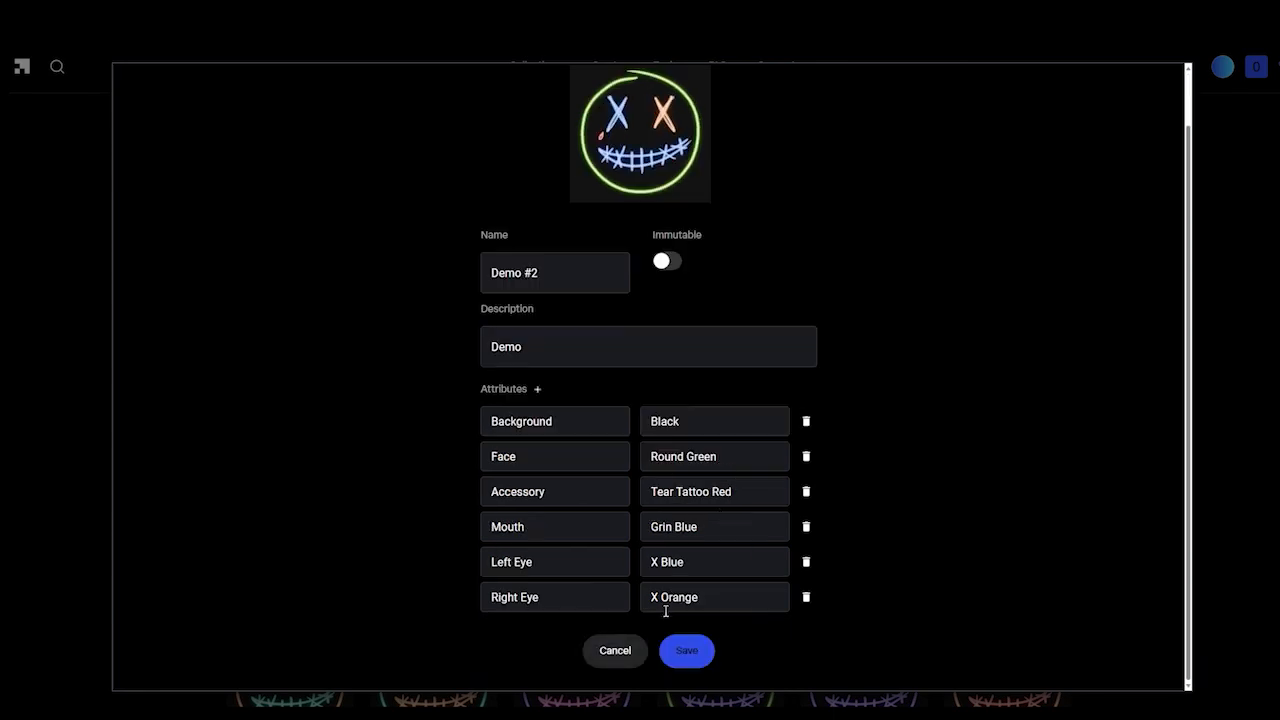
pyautogui.click(680, 655)
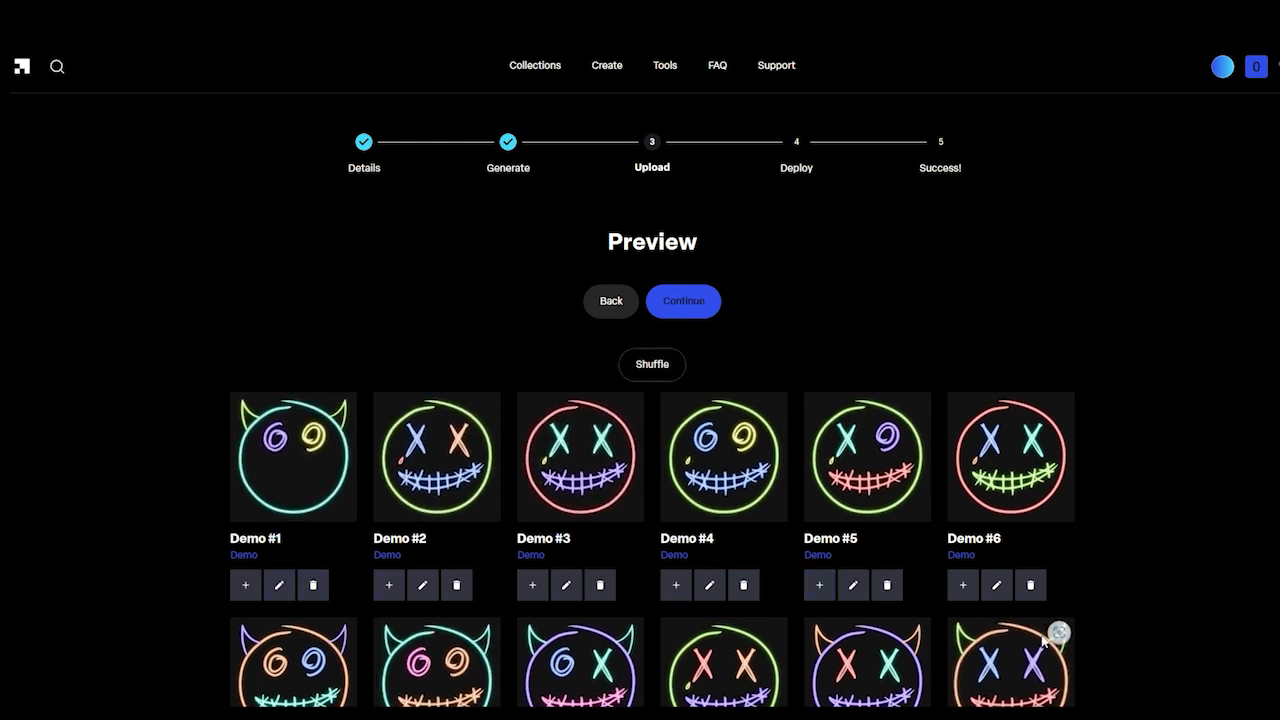
# Step: Shuffle and upload the NFTs, and create the mint page, confirming the contract deployment in the wallet
pyautogui.click(655, 376)
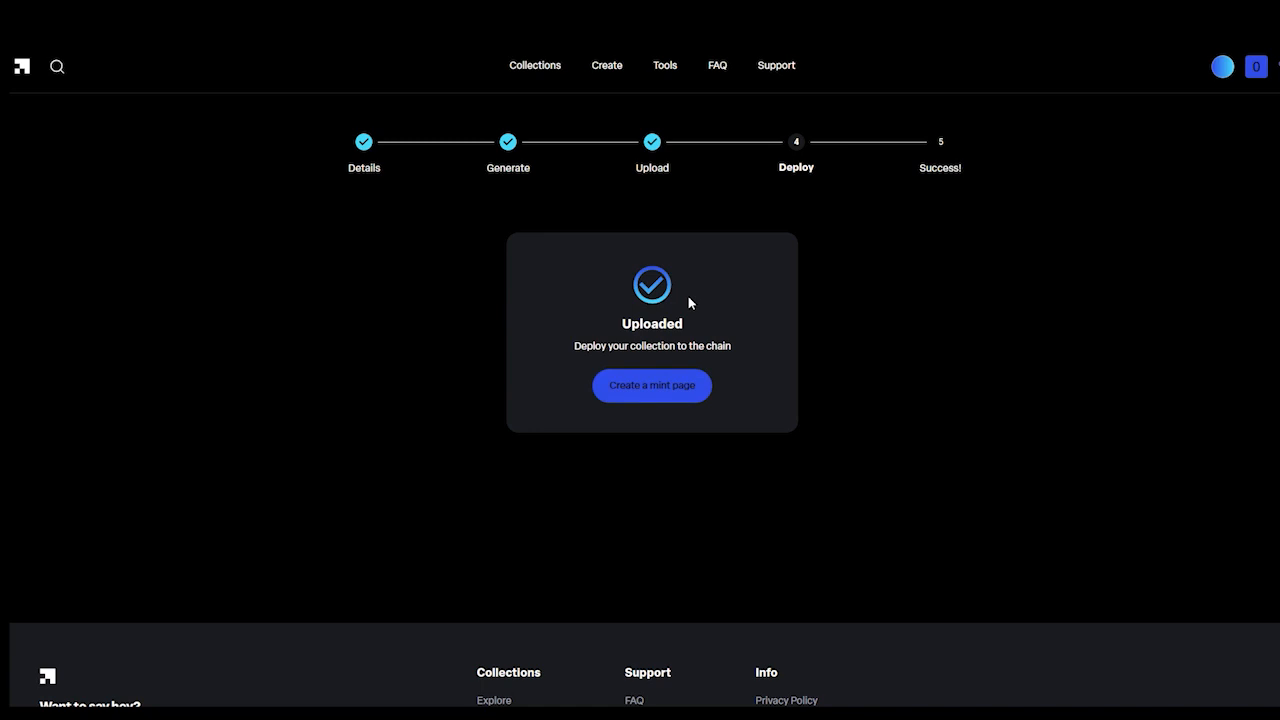
pyautogui.click(657, 391)
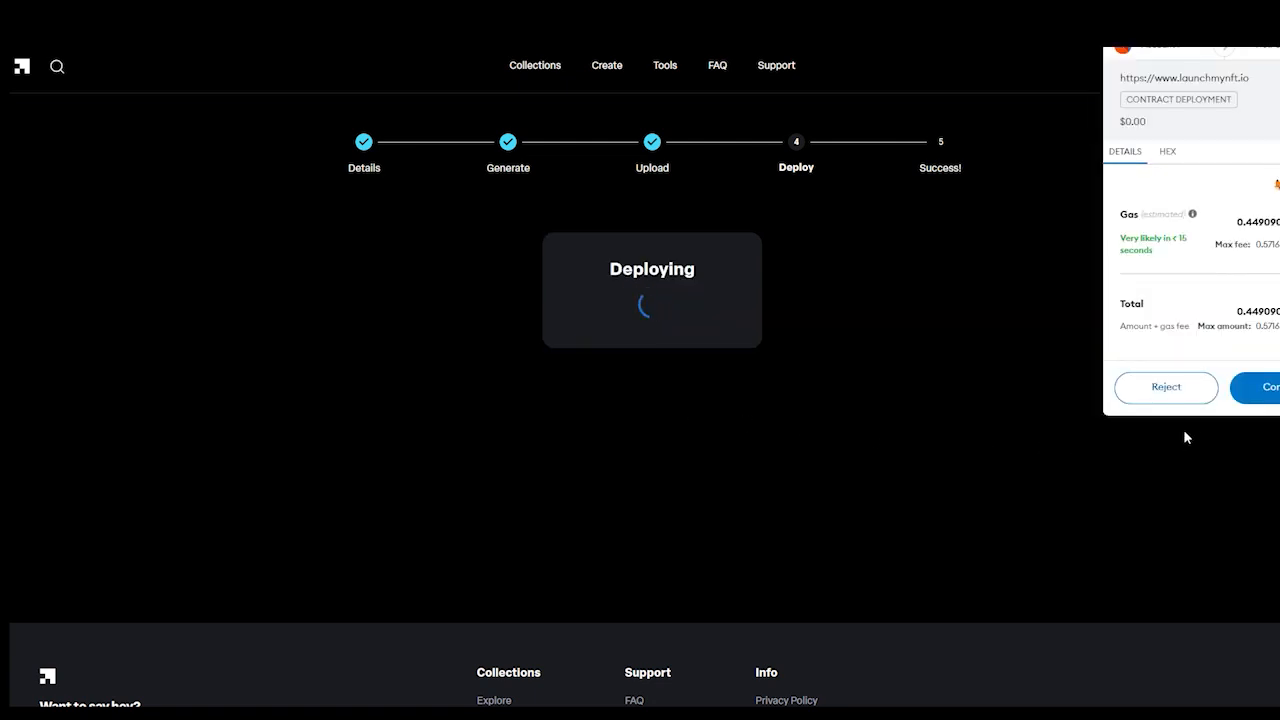
pyautogui.click(1272, 396)
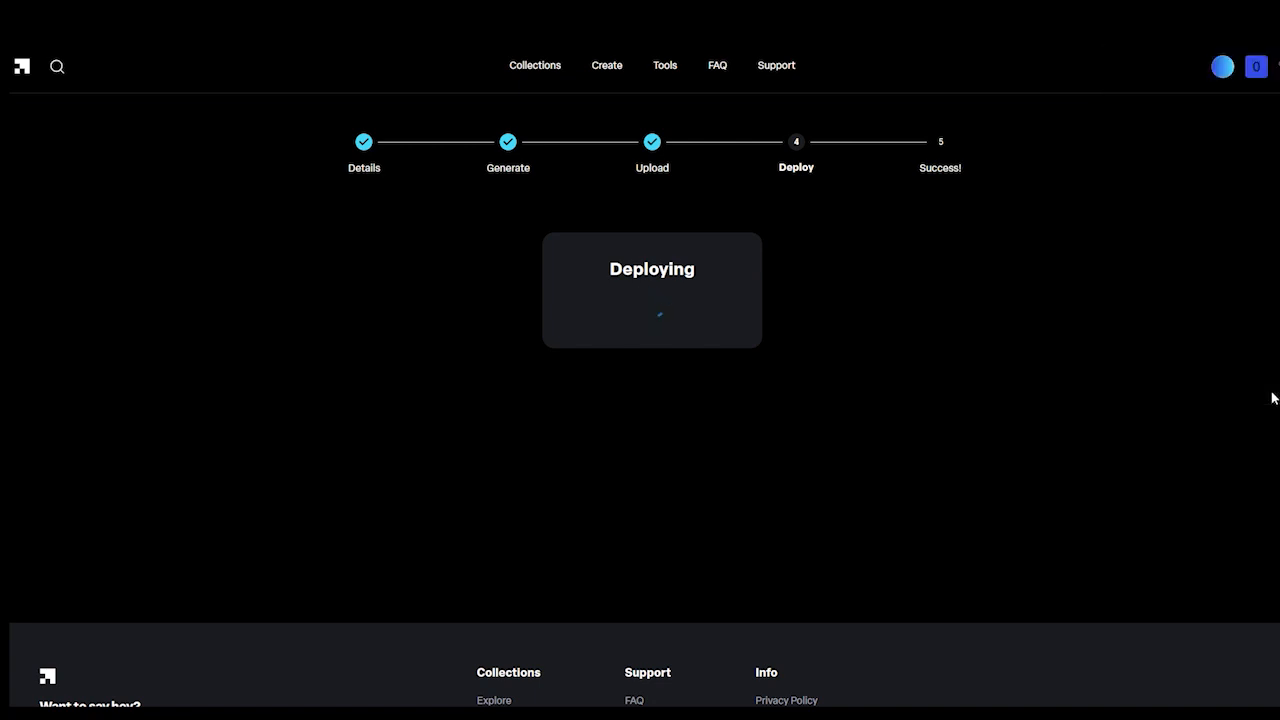